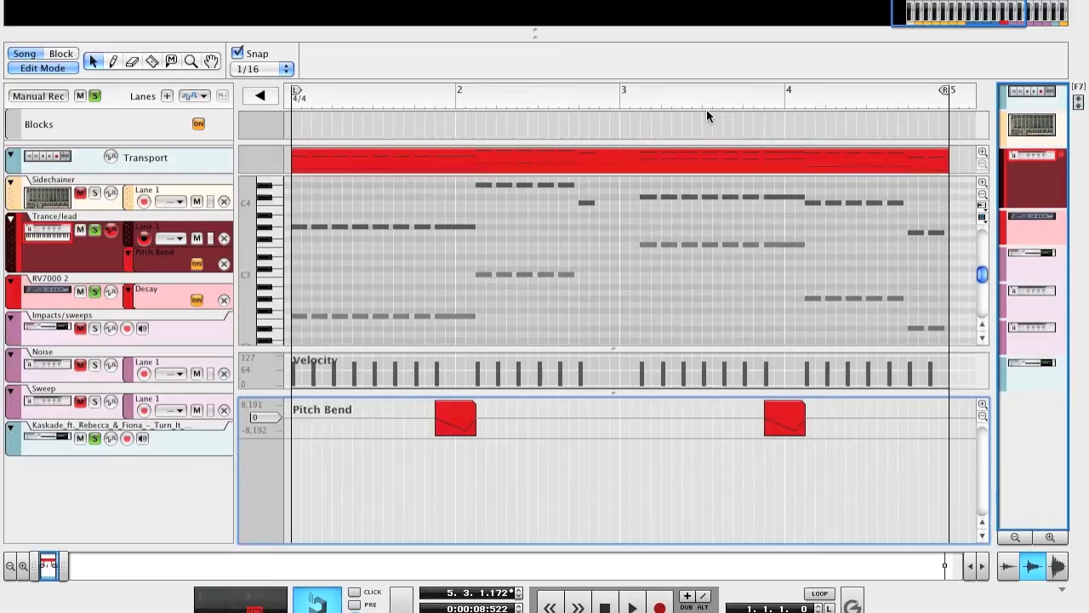
Create a new empty Combinator in an unused column of the rack.
key("F6")
left_click(746, 110)
right_click(746, 117)
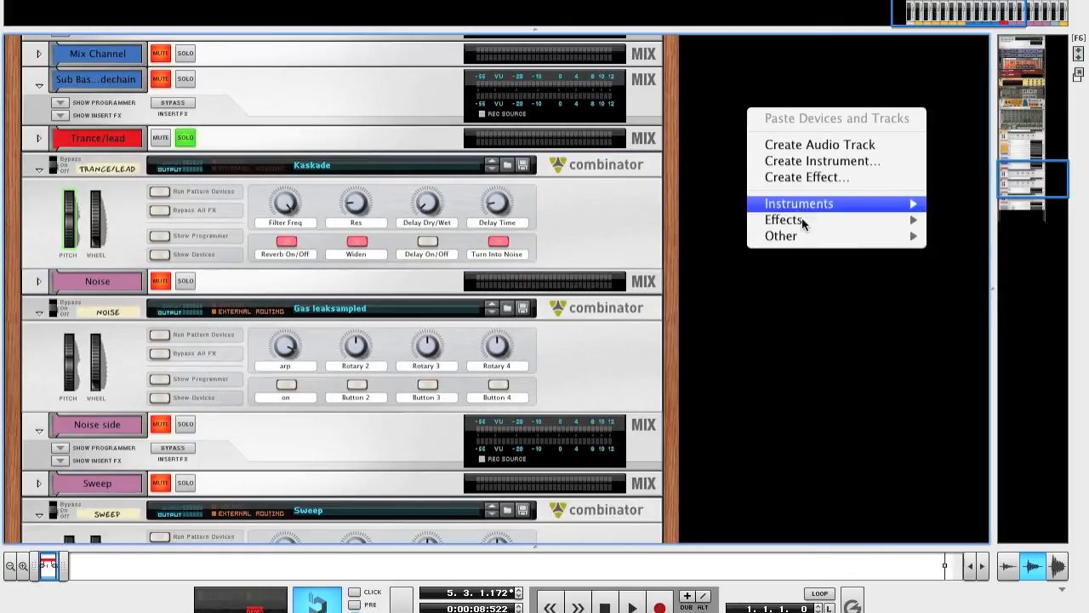
mouse_move(795, 236)
left_click(720, 235)
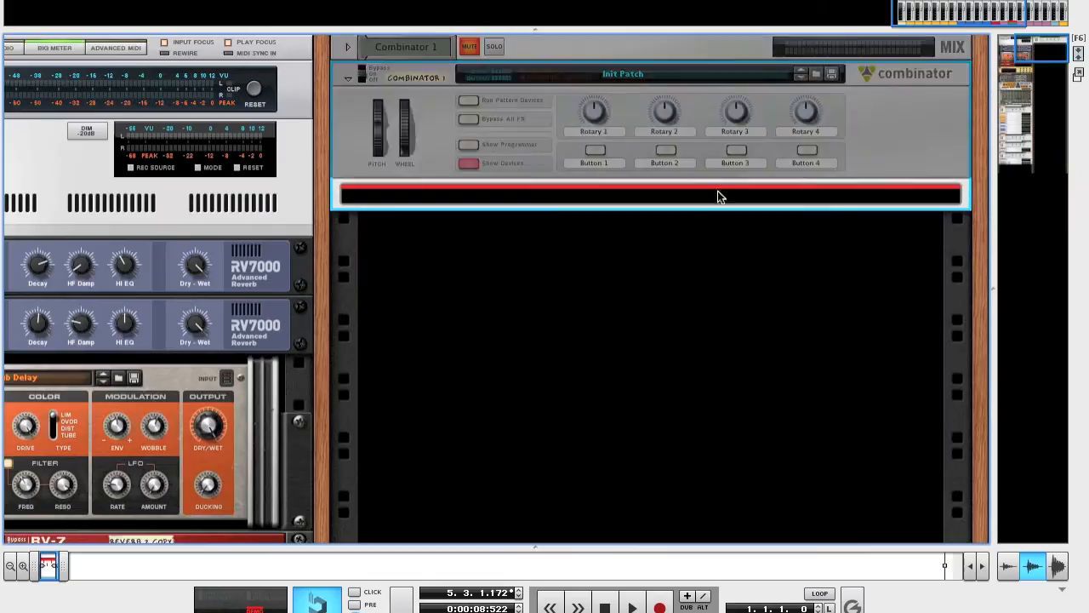
right_click(699, 195)
mouse_move(756, 323)
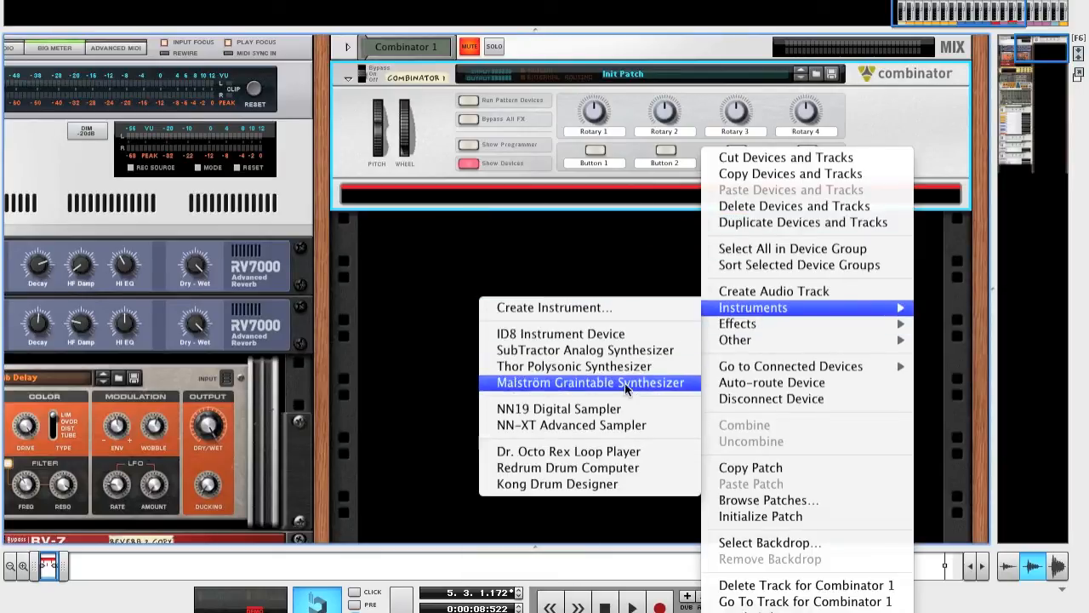
left_click(627, 384)
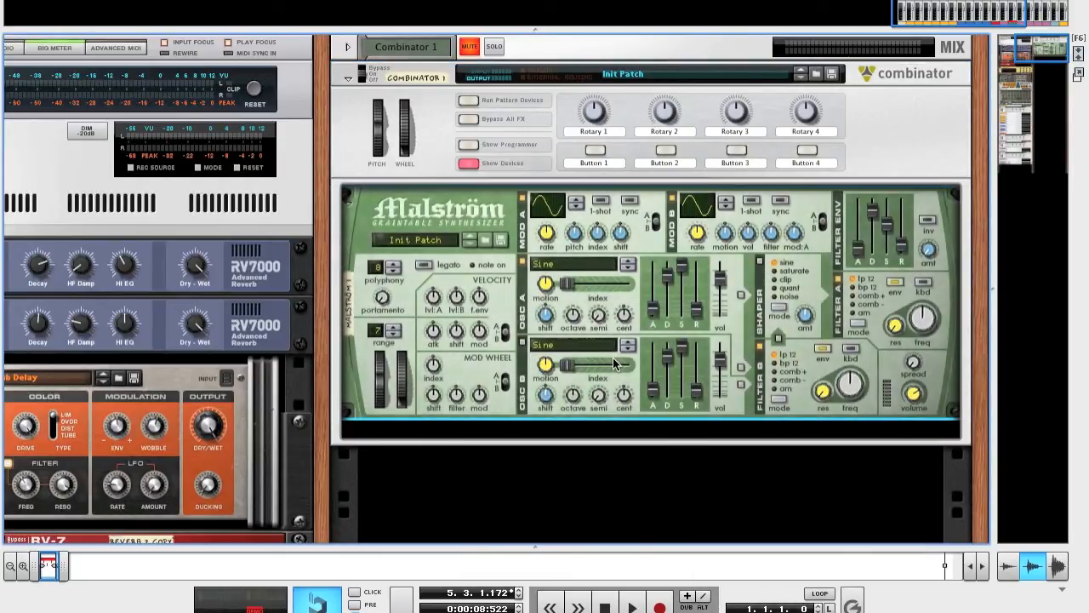
key("ctrl+z")
Add a Thor Polysonic Synthesizer inside the empty Combinator and show its programmer.
right_click(620, 201)
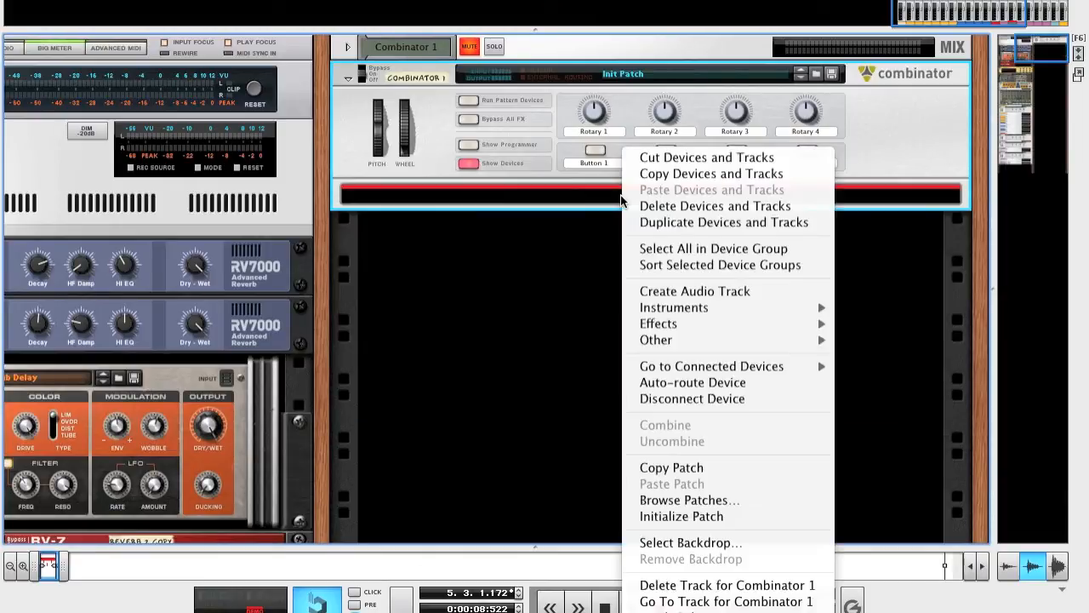
mouse_move(706, 307)
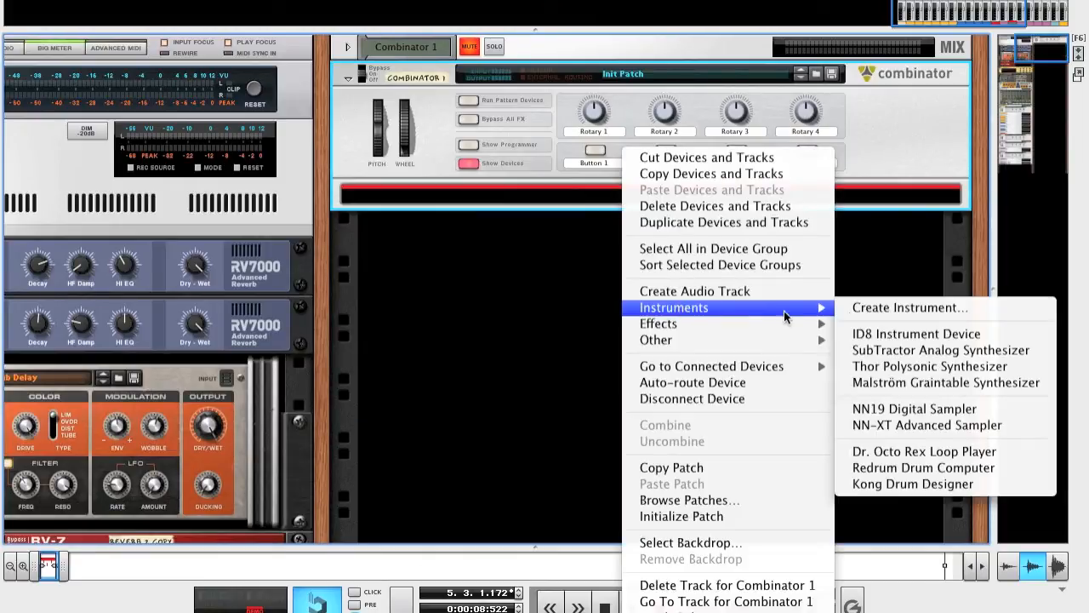
left_click(876, 368)
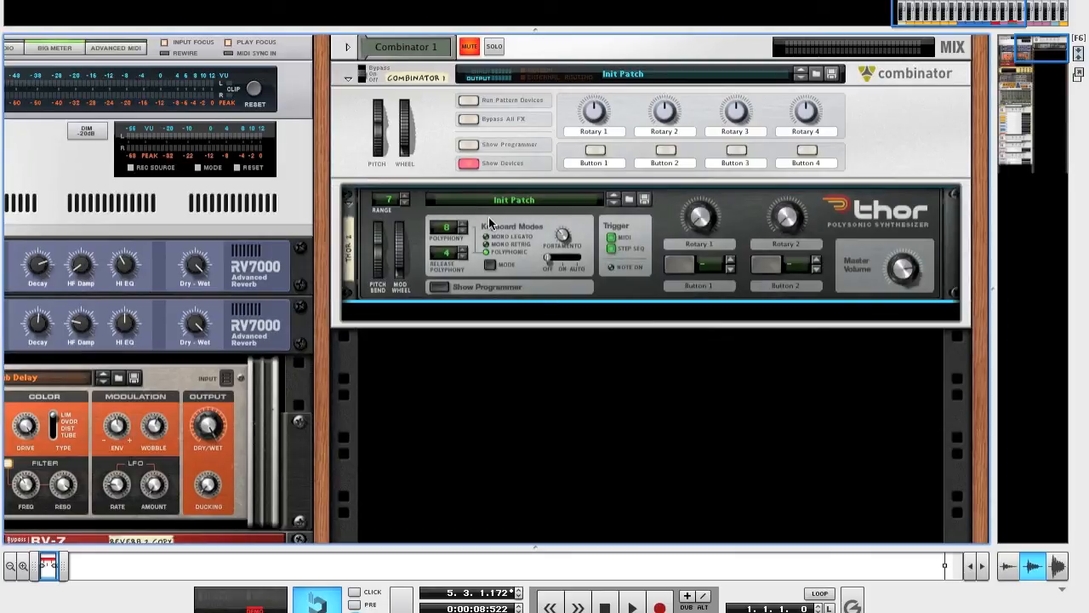
left_click(442, 287)
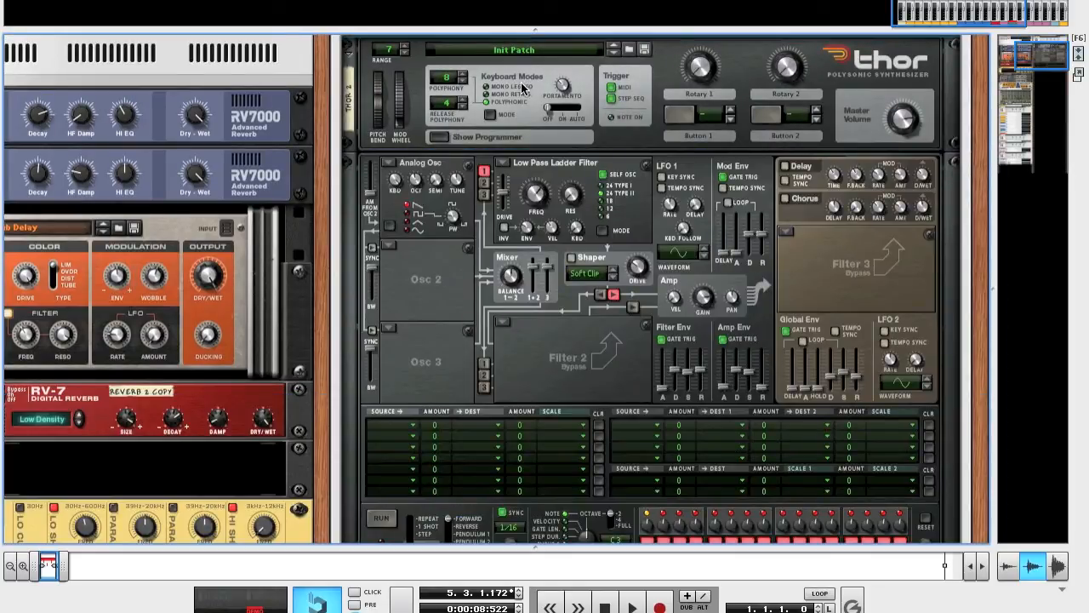
Make Thor's oscillator 1 a Wavetable oscillator with the Mixed Waves 3 table, adjust its position and set its octave to 3.
left_click(391, 163)
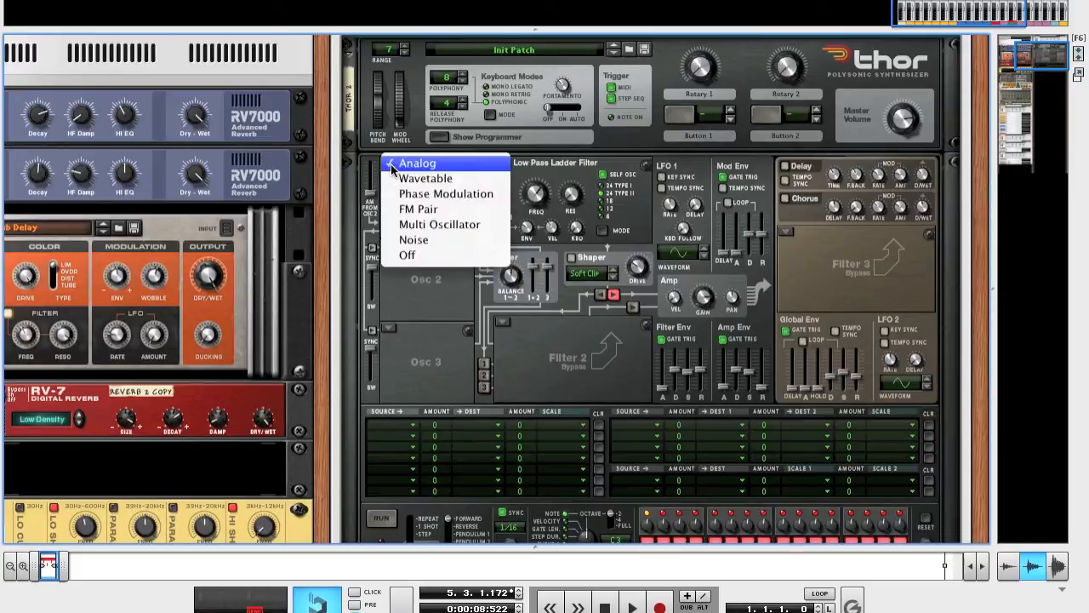
left_click(425, 181)
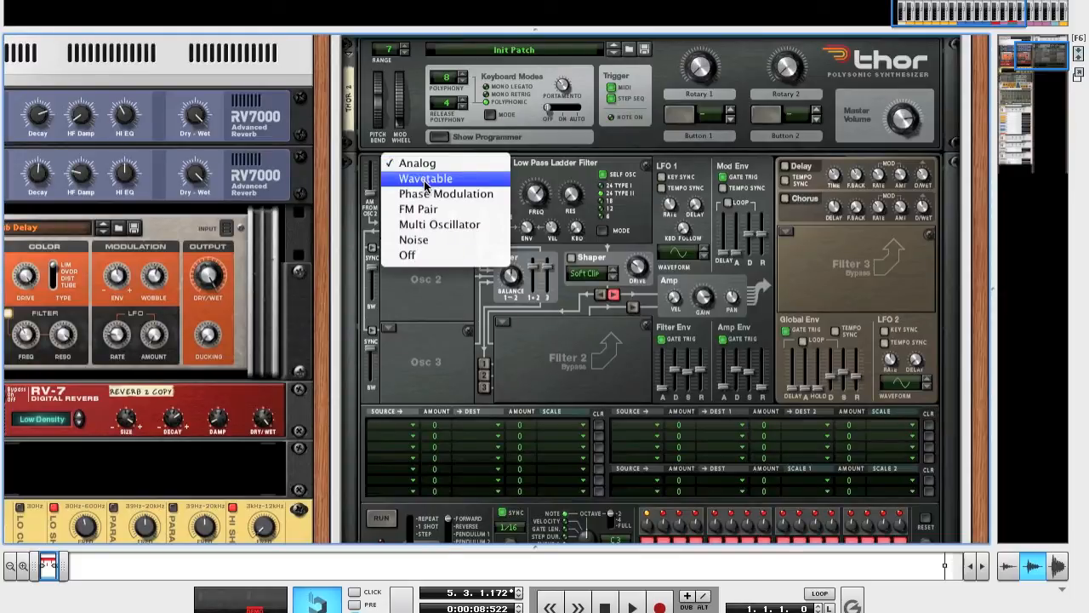
left_click(430, 204)
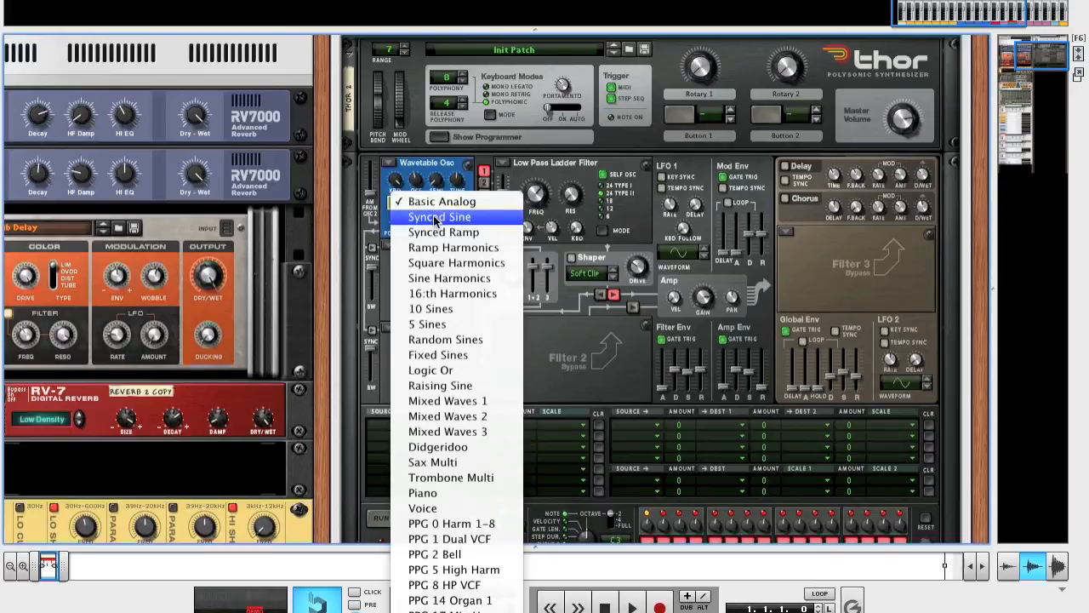
left_click(464, 432)
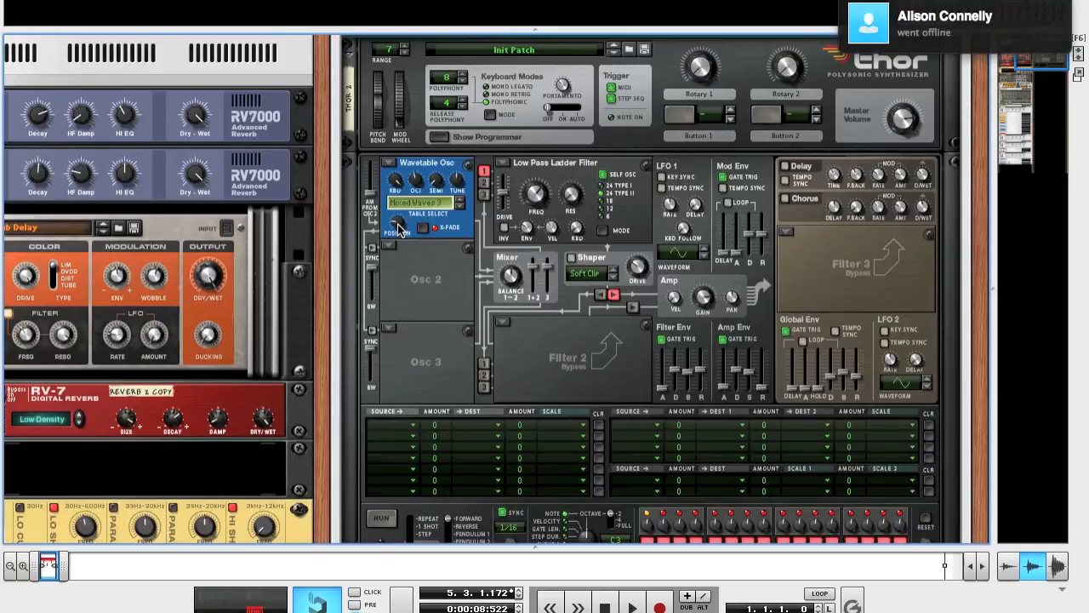
mouse_move(398, 229)
left_click_drag(400, 228, 393, 154)
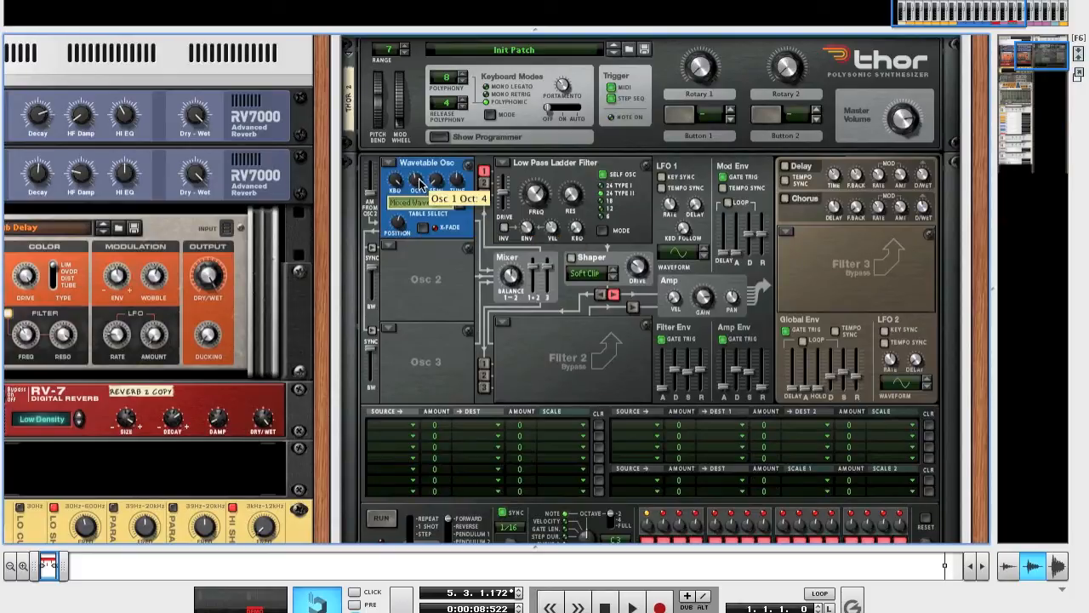
left_click_drag(419, 181, 420, 186)
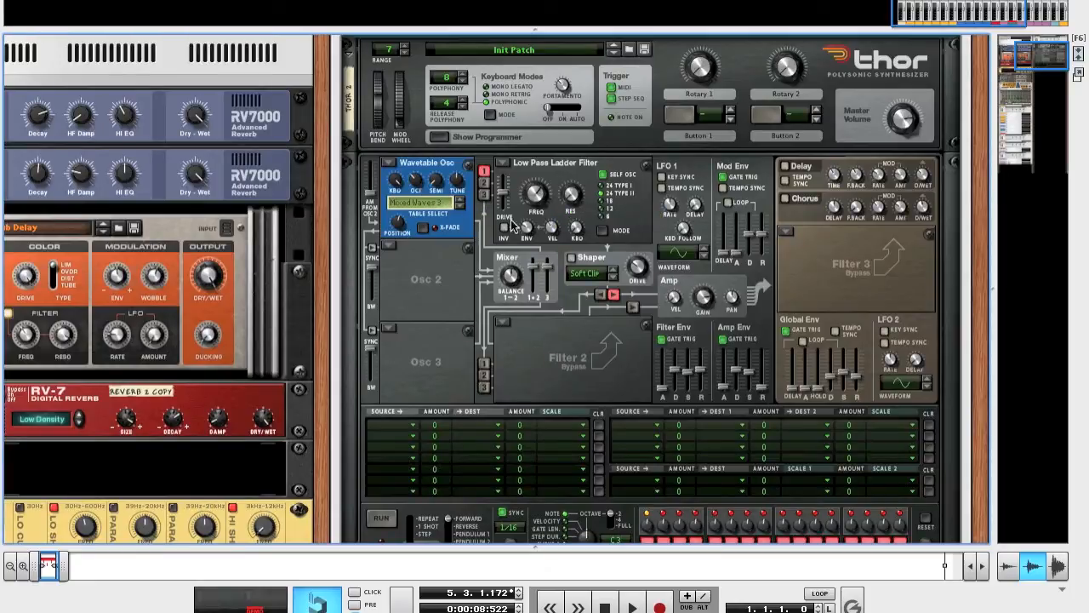
Make Thor's oscillator 2 a Wavetable oscillator using the Mixed Waves 2 table and adjust its position.
left_click(392, 247)
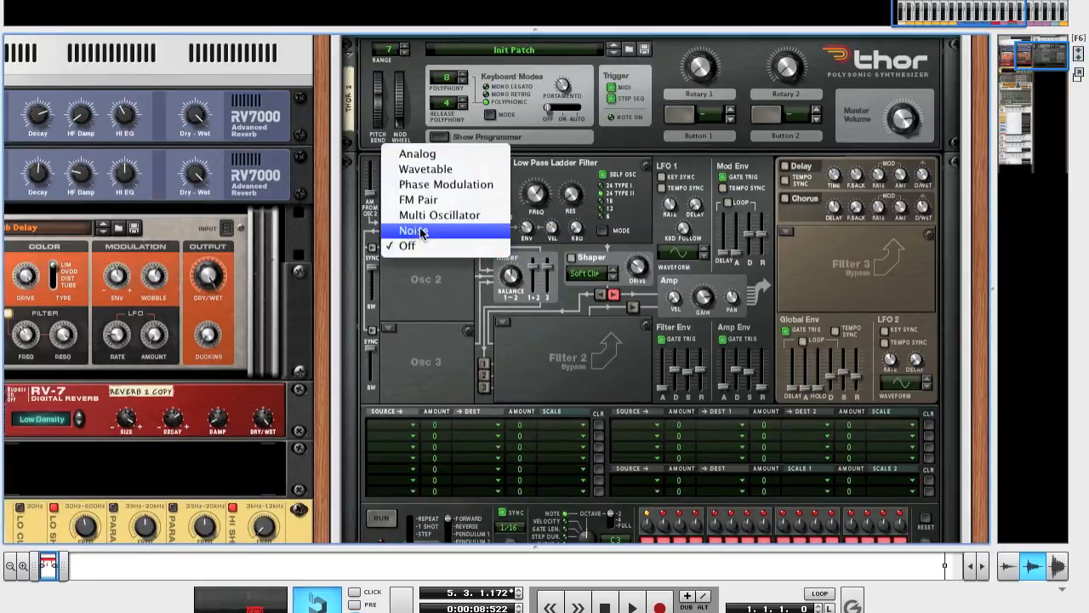
left_click(448, 175)
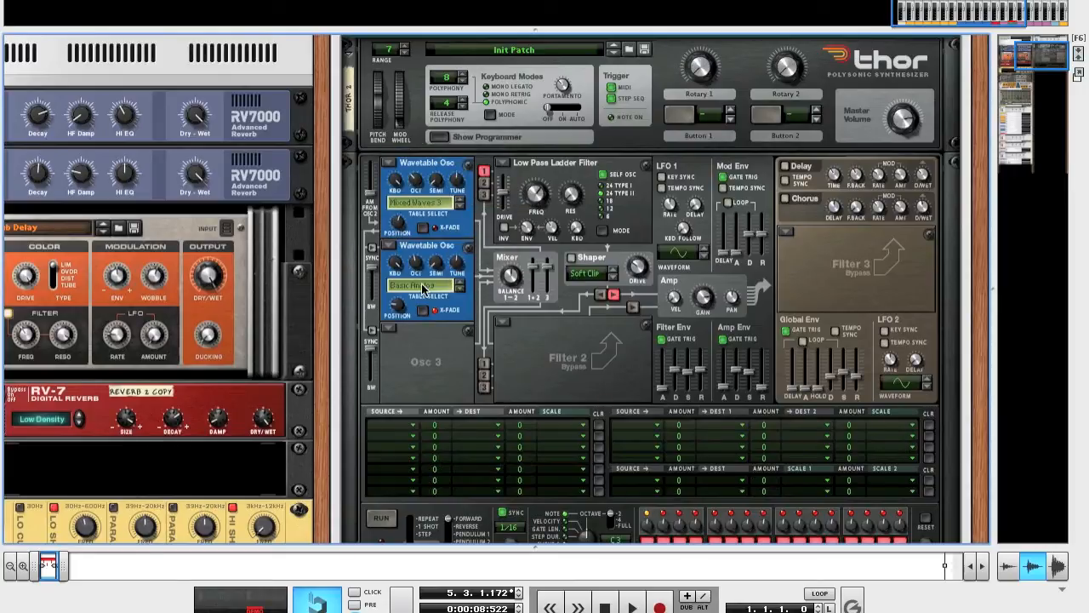
left_click(423, 289)
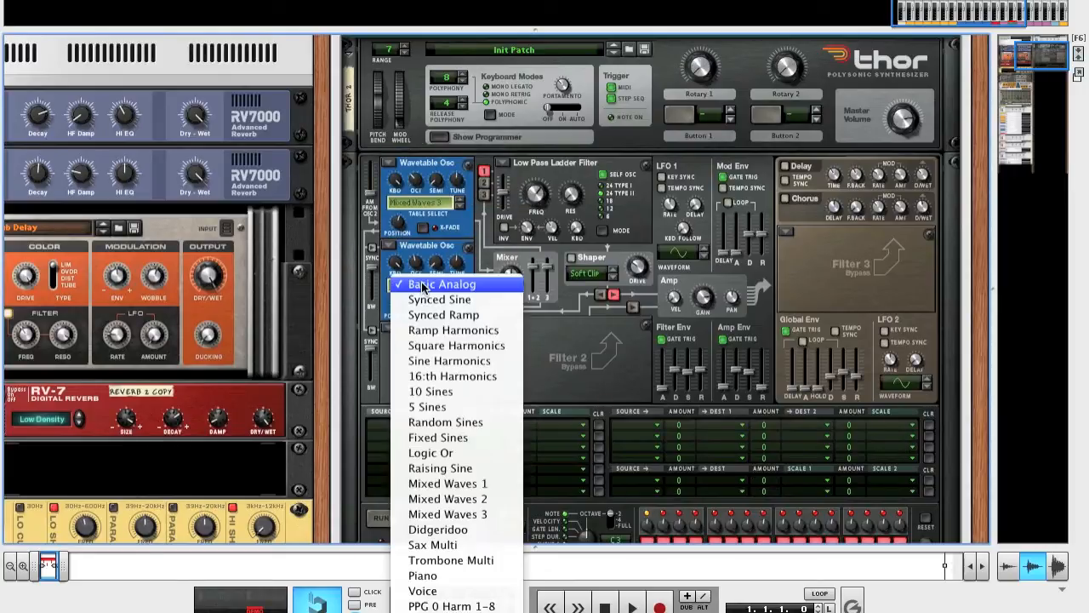
left_click(487, 504)
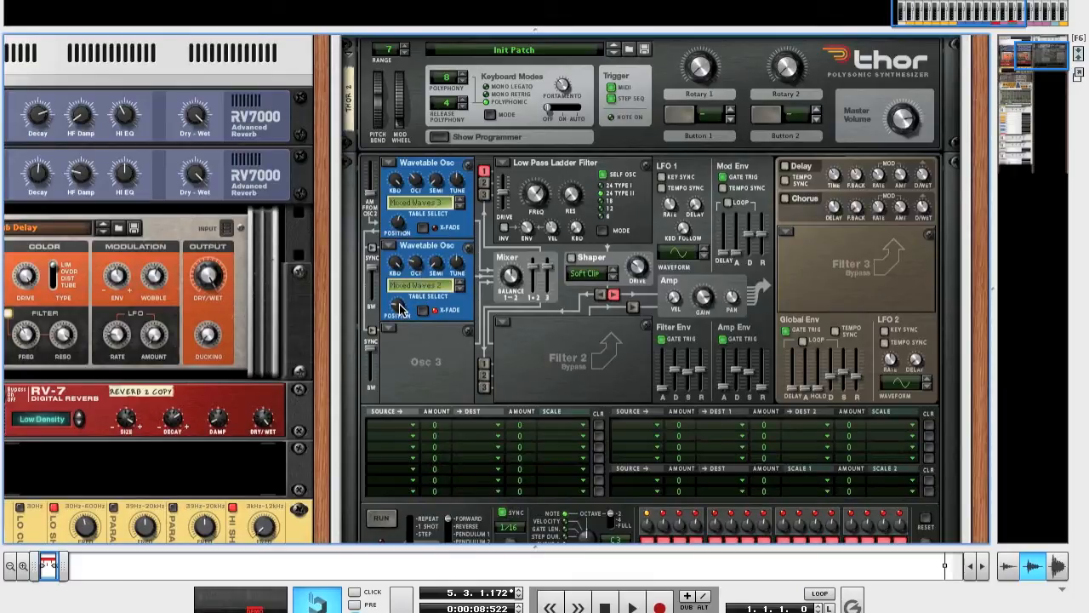
mouse_move(399, 309)
left_click_drag(400, 308, 409, 178)
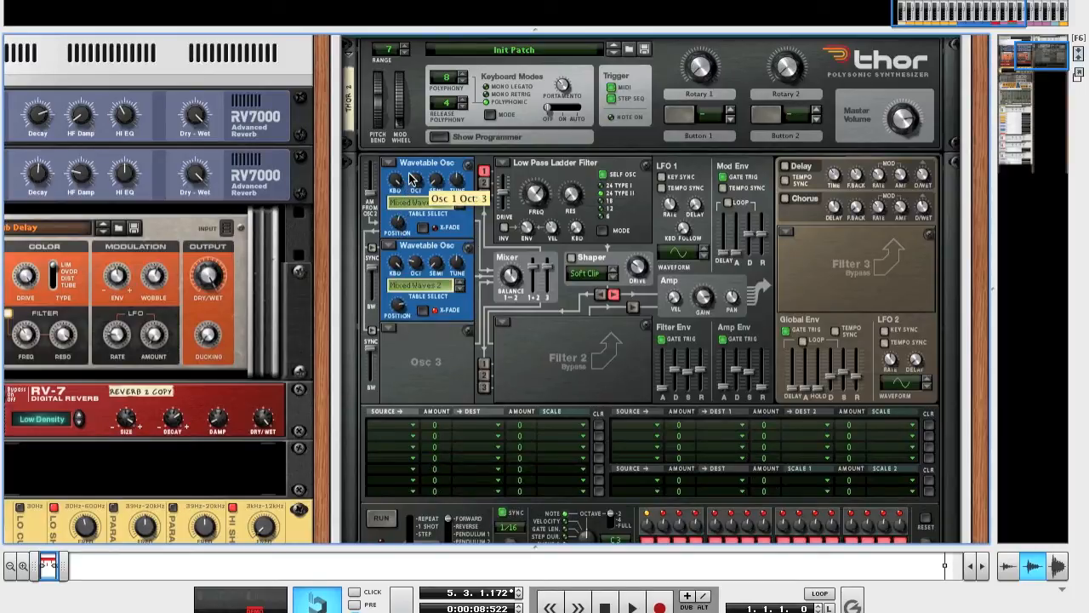
left_click(425, 312)
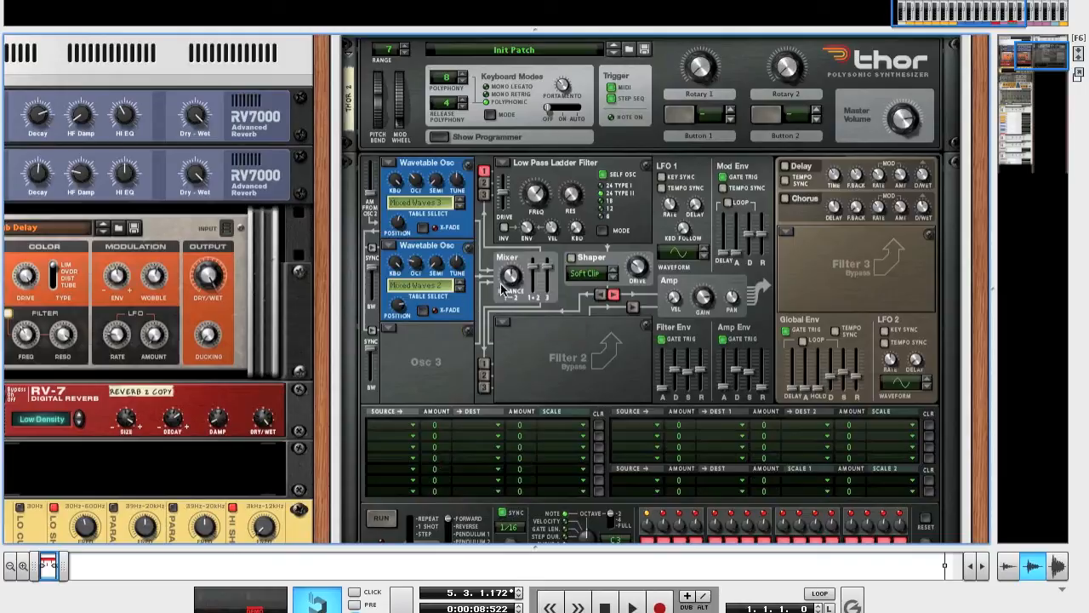
Route oscillator 2 to filter 1 as well, and both oscillators 1 and 2 to filter 2.
left_click(490, 185)
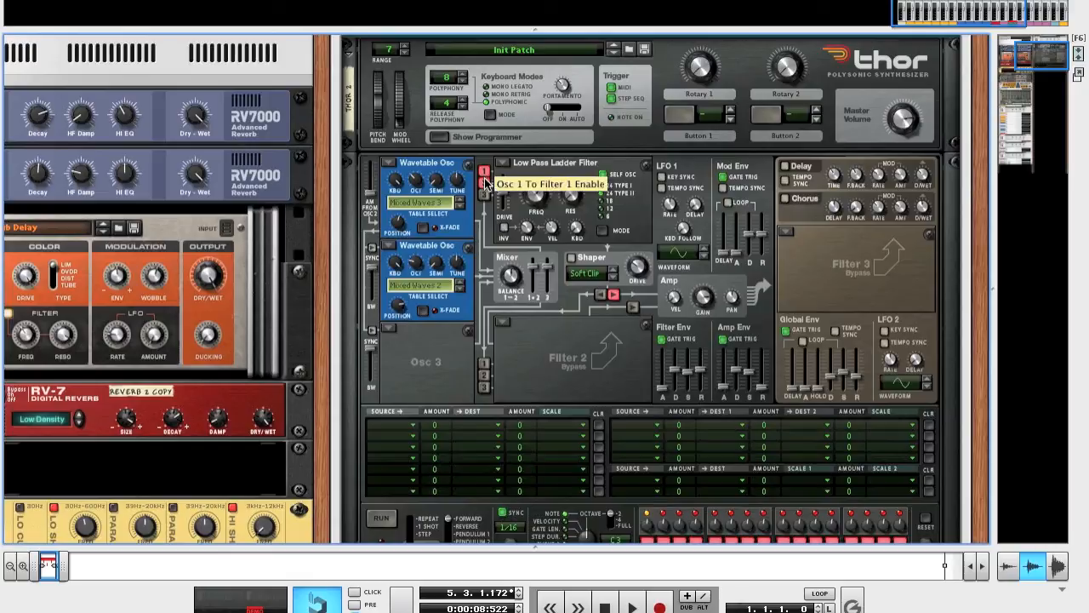
left_click(484, 365)
left_click(483, 376)
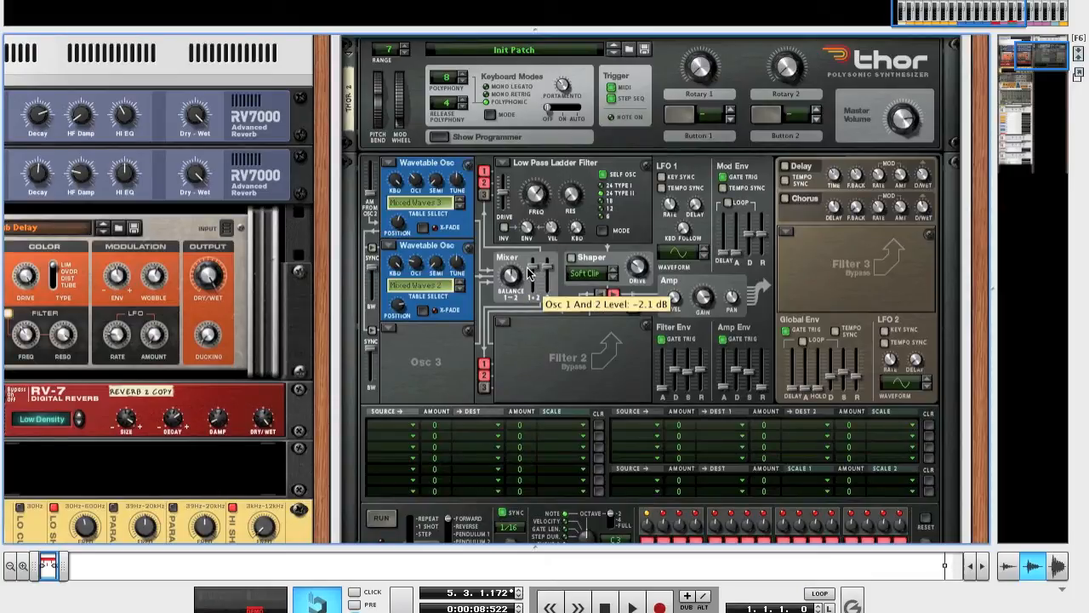
Enable Thor's Shaper and set its mode to Hard Clip.
left_click(571, 258)
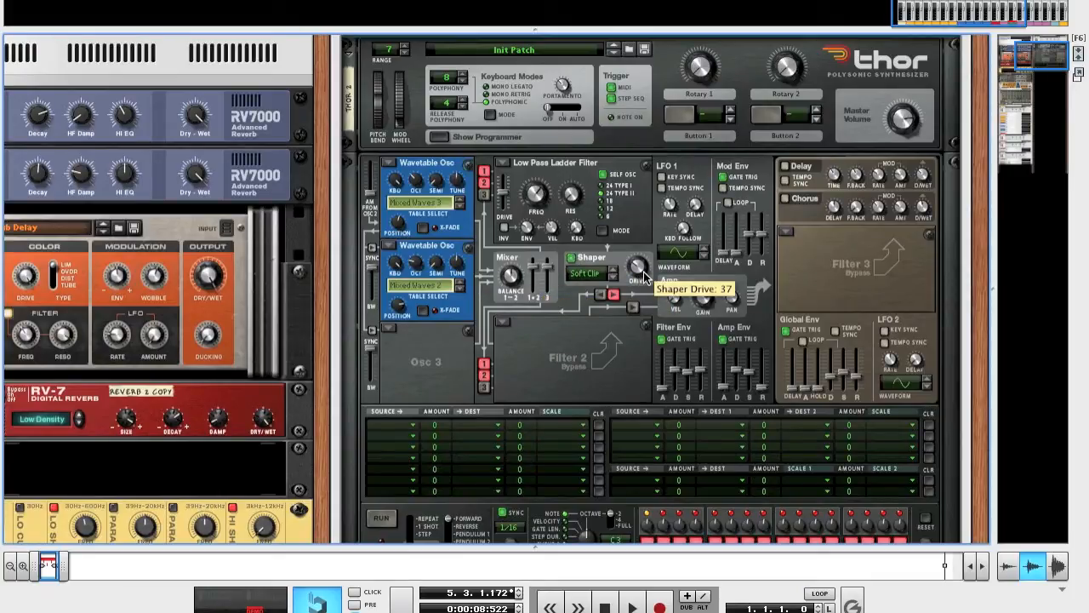
left_click(587, 279)
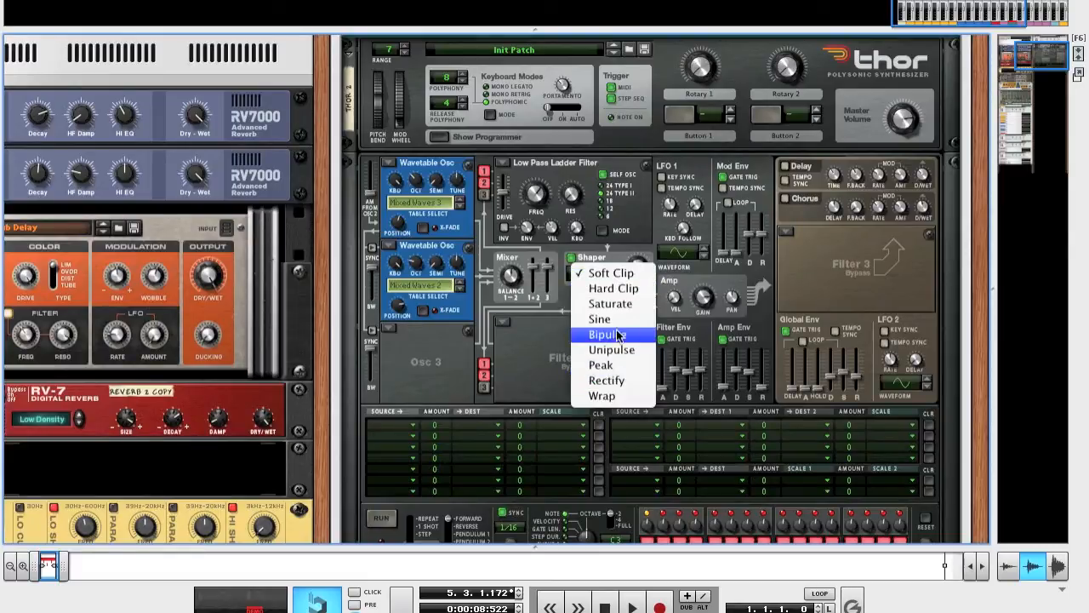
left_click(630, 290)
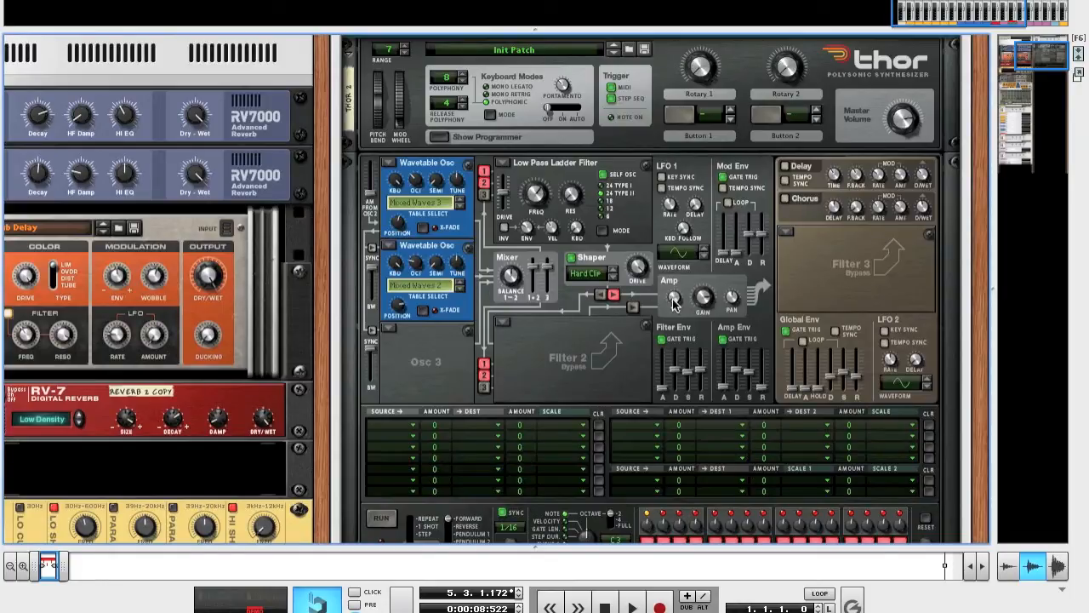
Raise Thor's amplifier velocity amount to 97.
mouse_move(675, 300)
left_click_drag(672, 293, 715, 194)
mouse_move(677, 295)
left_click_drag(677, 292, 678, 269)
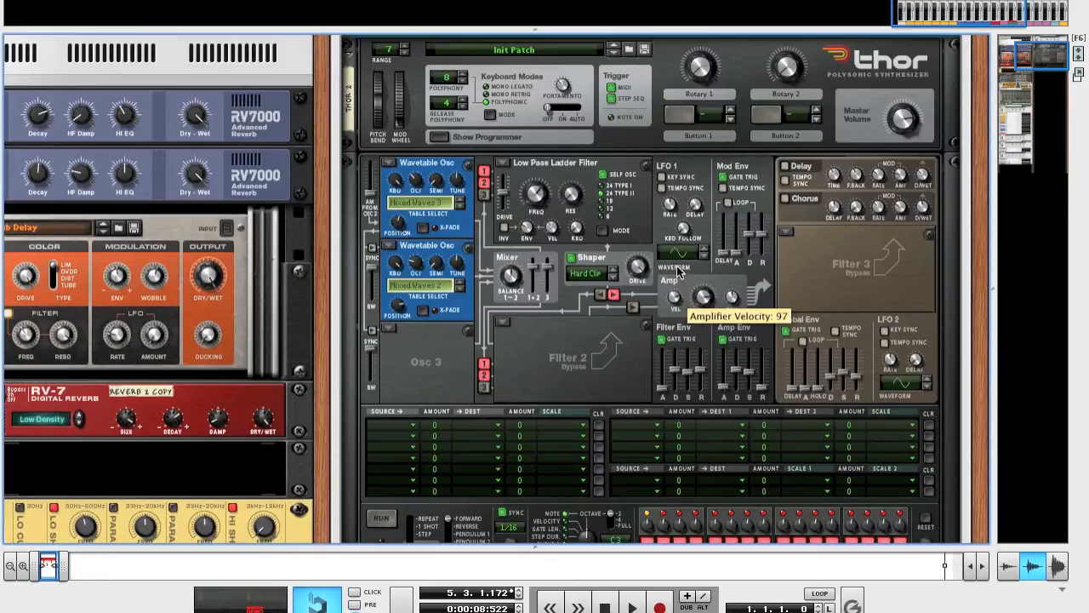
key("F7")
key("F7")
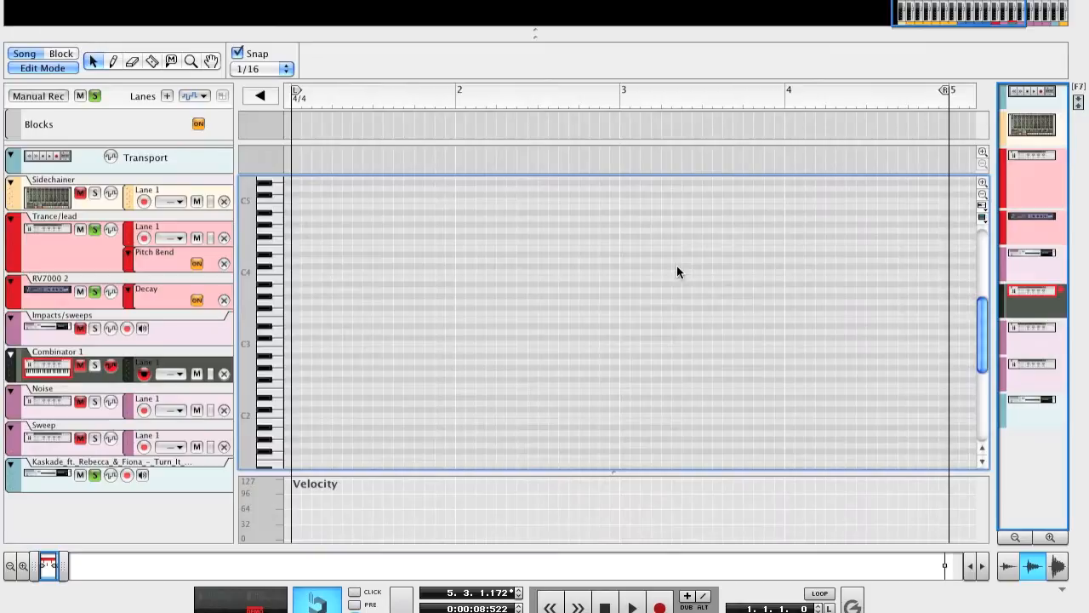
key("F6")
key("F5")
key("F6")
key("F7")
key("F8")
key("F6")
key("F8")
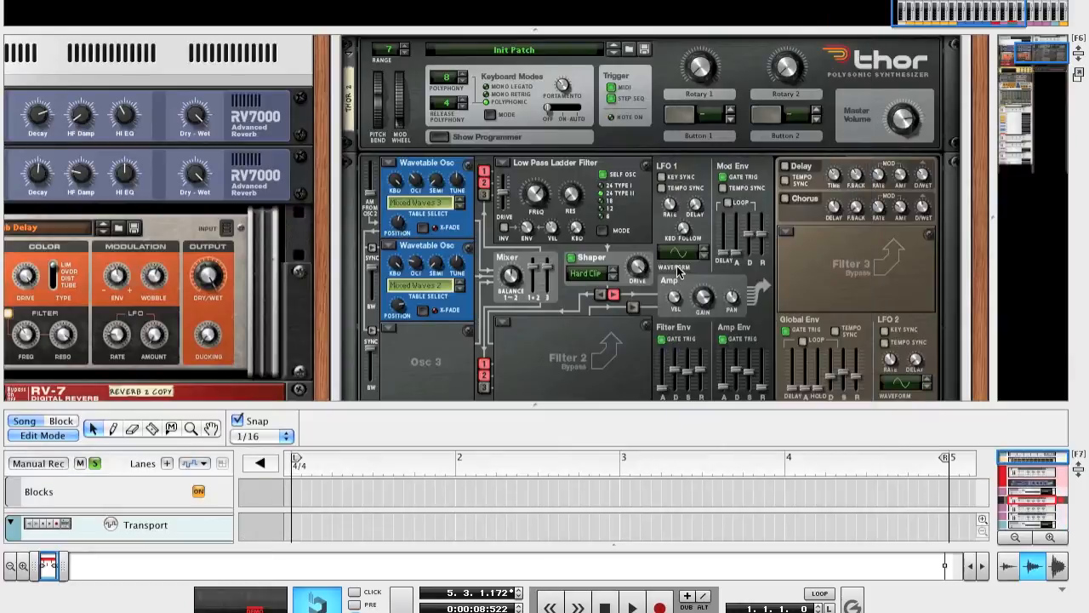
Open the Trance/lead clip in the sequencer and examine the velocity of its lower notes in the first two bars.
key("F7")
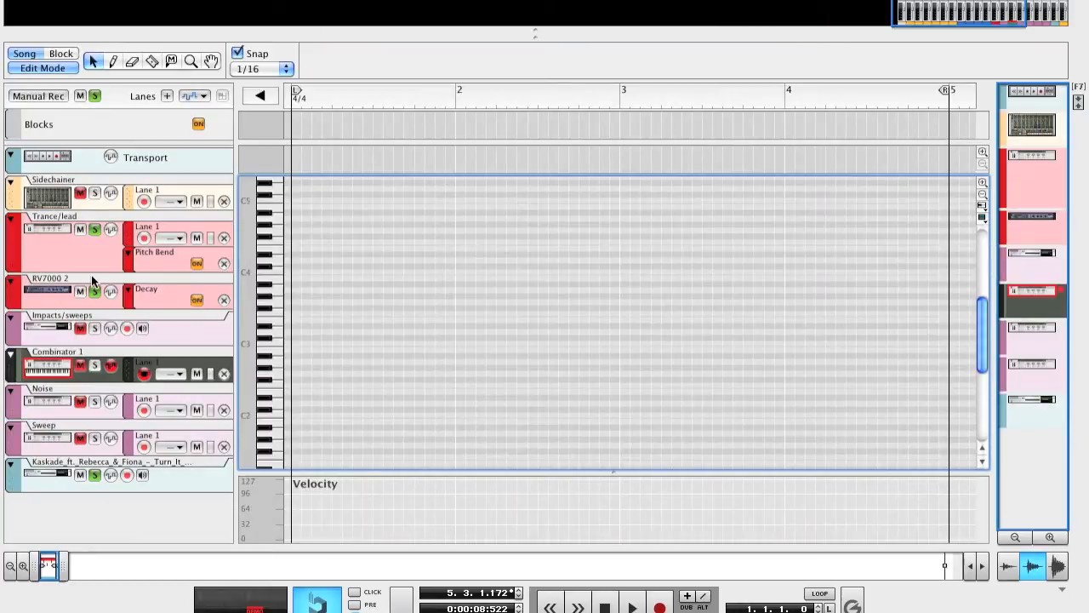
left_click(61, 265)
double_click(342, 253)
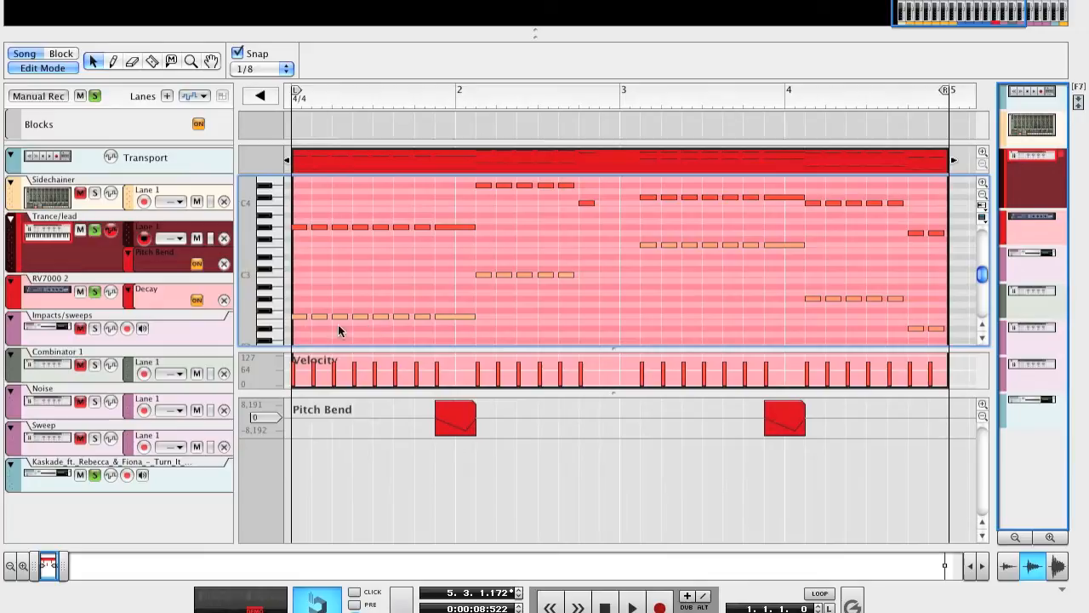
left_click_drag(298, 330, 583, 260)
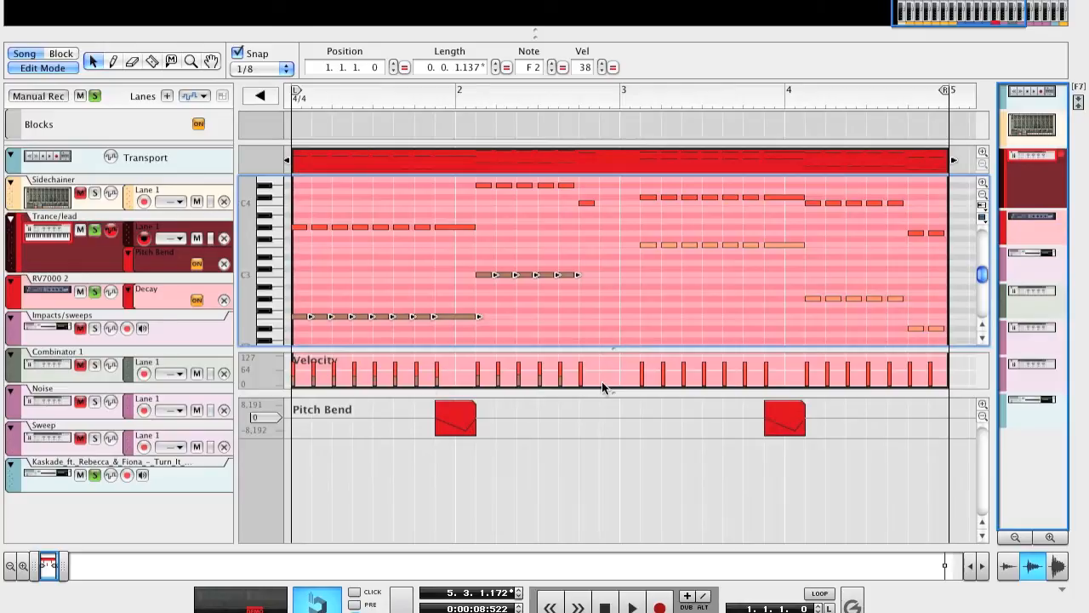
left_click(554, 338)
Return to the Thor device in the rack and enable its Delay effect.
key("F6")
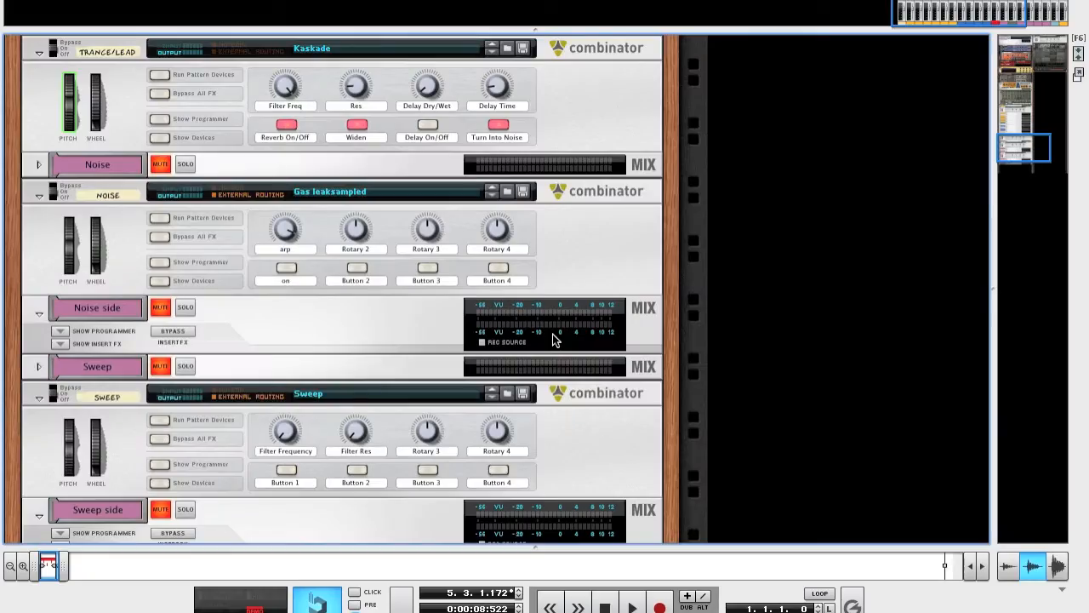
scroll(741, 241, "up", 20)
scroll(741, 242, "right", 5)
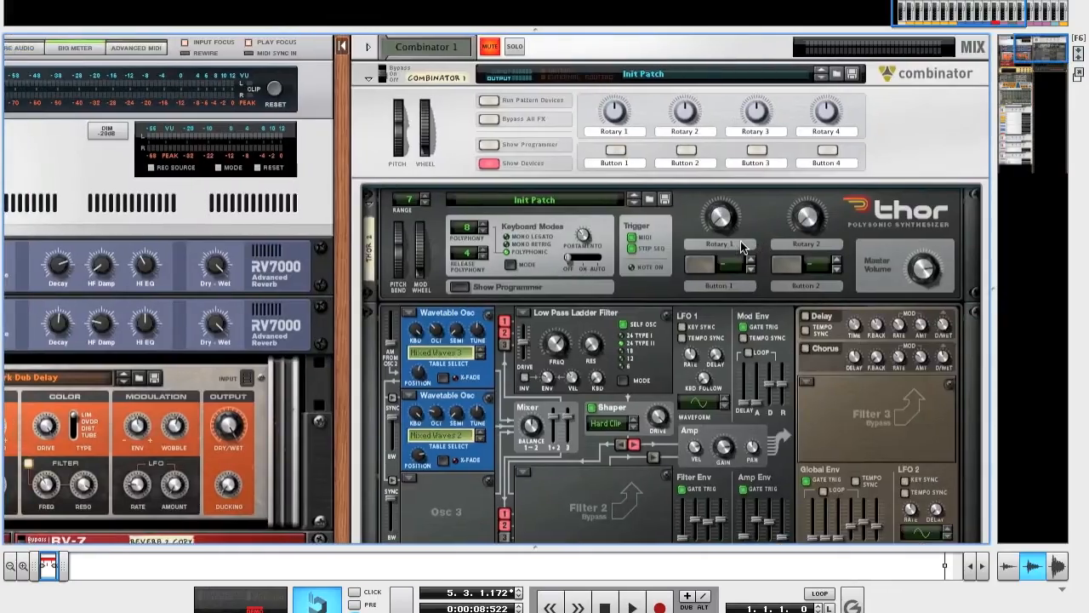
scroll(741, 241, "down", 2)
mouse_move(677, 331)
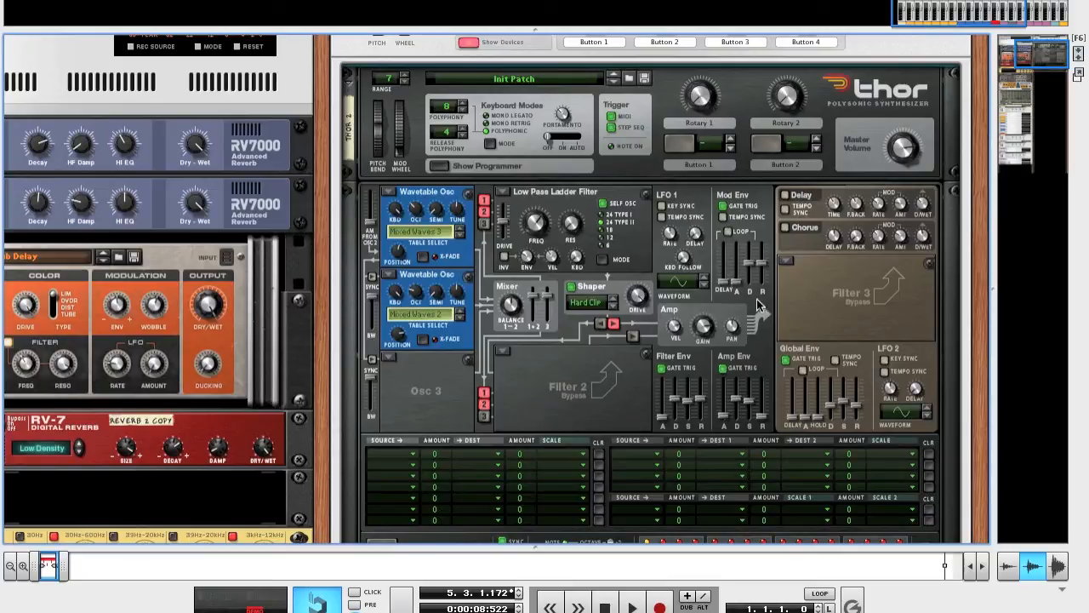
left_click(785, 196)
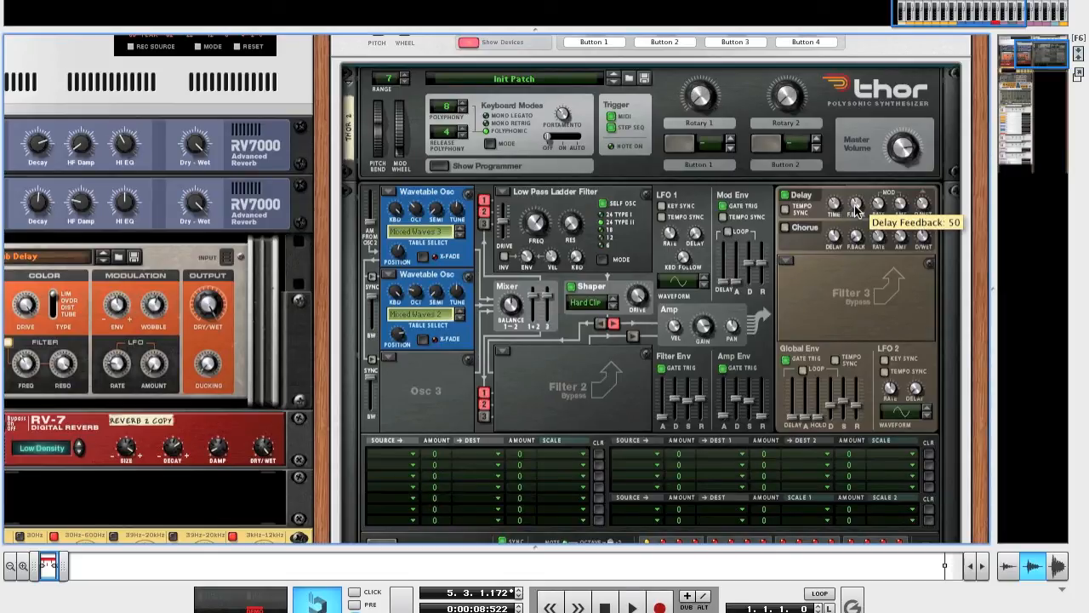
Lower the feedback and modulation rate of Thor's Delay effect.
left_click_drag(857, 210, 862, 264)
left_click_drag(861, 262, 860, 258)
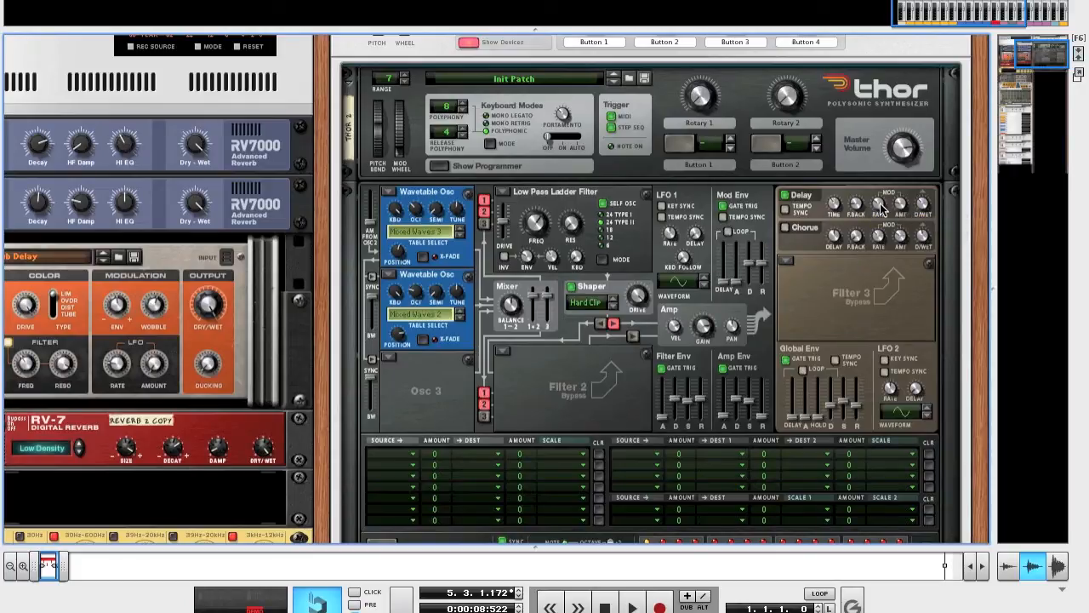
mouse_move(882, 207)
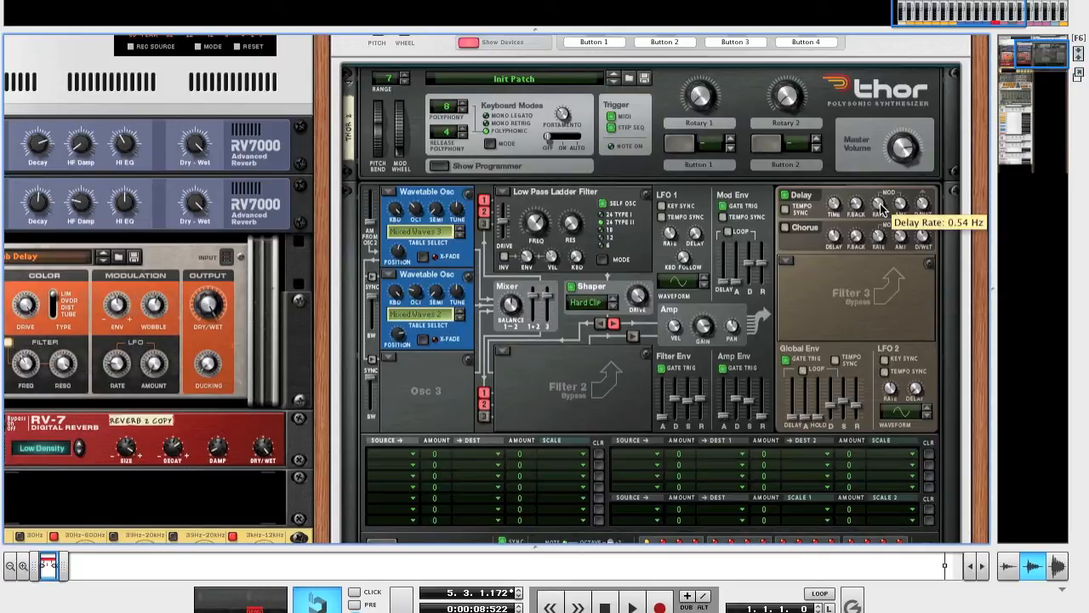
left_click_drag(881, 204, 884, 224)
Raise the Delay effect's modulation amount and lower its dry/wet mix.
mouse_move(900, 209)
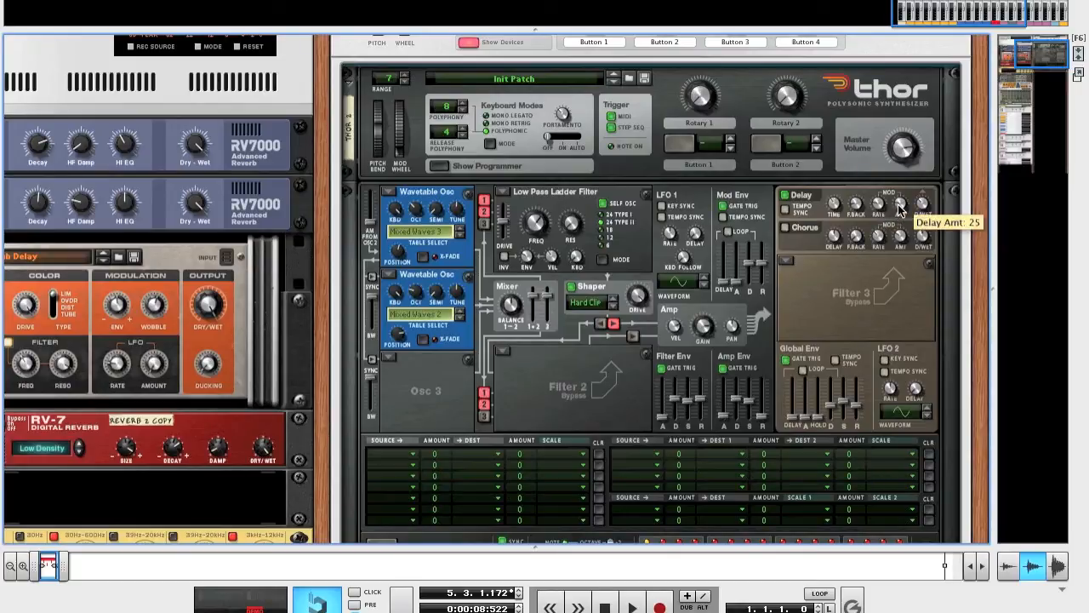
left_click_drag(900, 209, 897, 143)
mouse_move(925, 208)
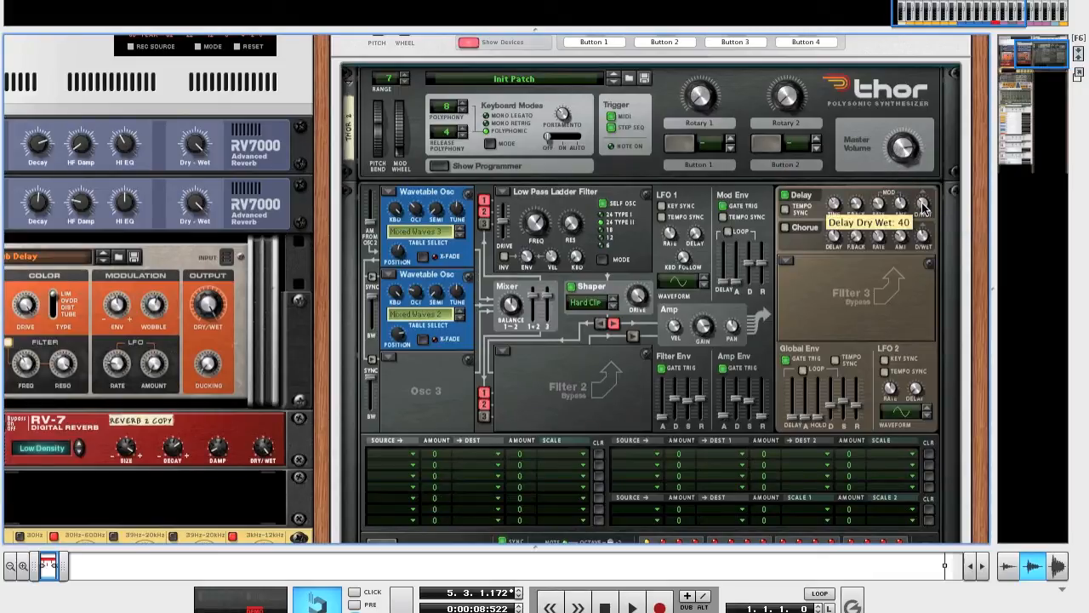
left_click_drag(924, 207, 925, 271)
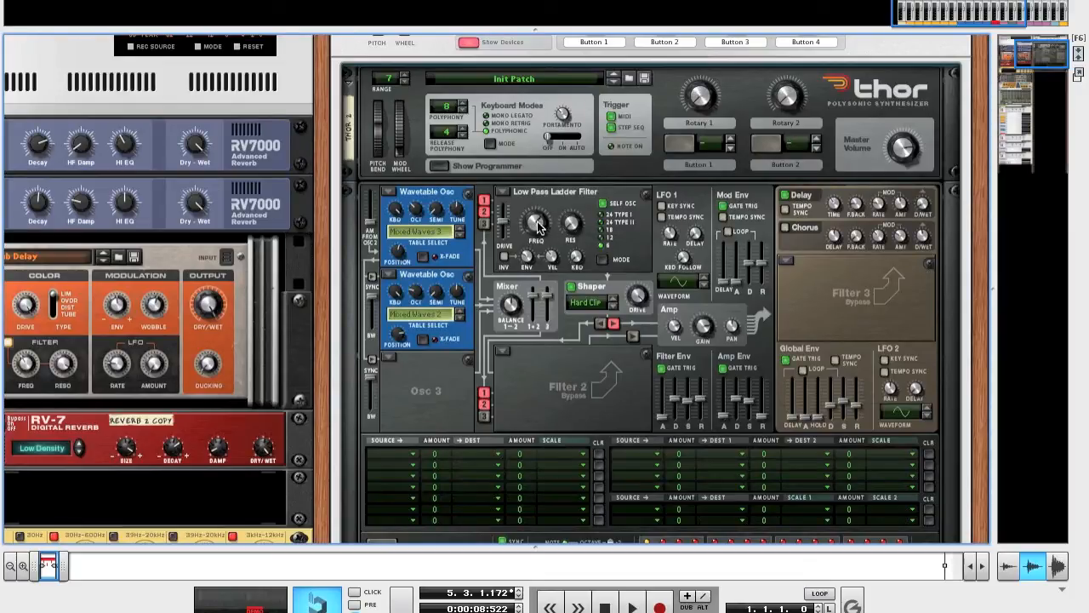
Raise the Low Pass Ladder Filter's frequency slightly and increase its resonance.
mouse_move(538, 224)
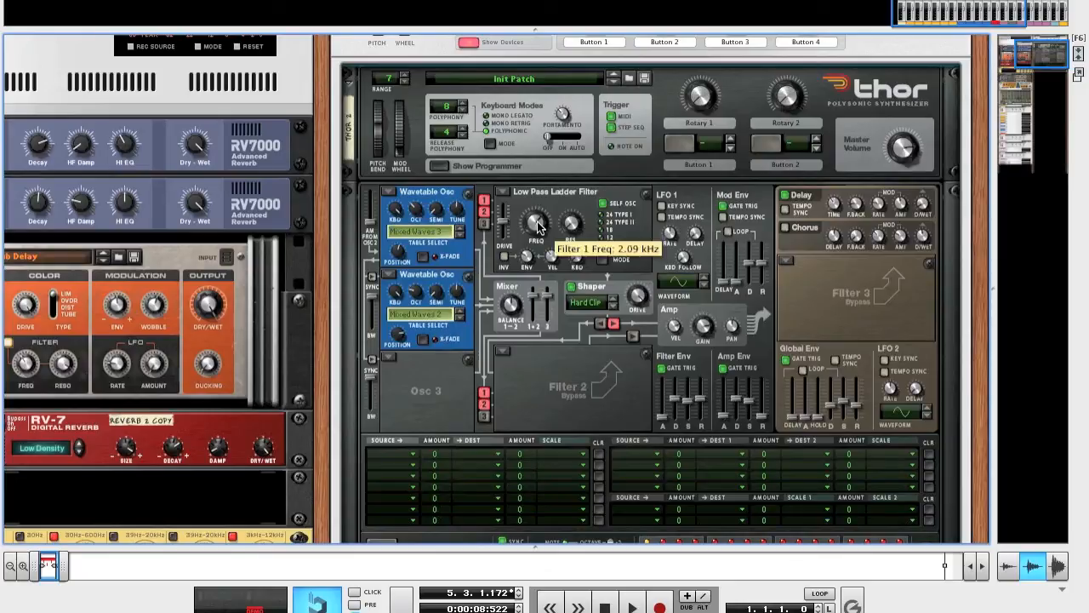
left_click_drag(538, 224, 536, 208)
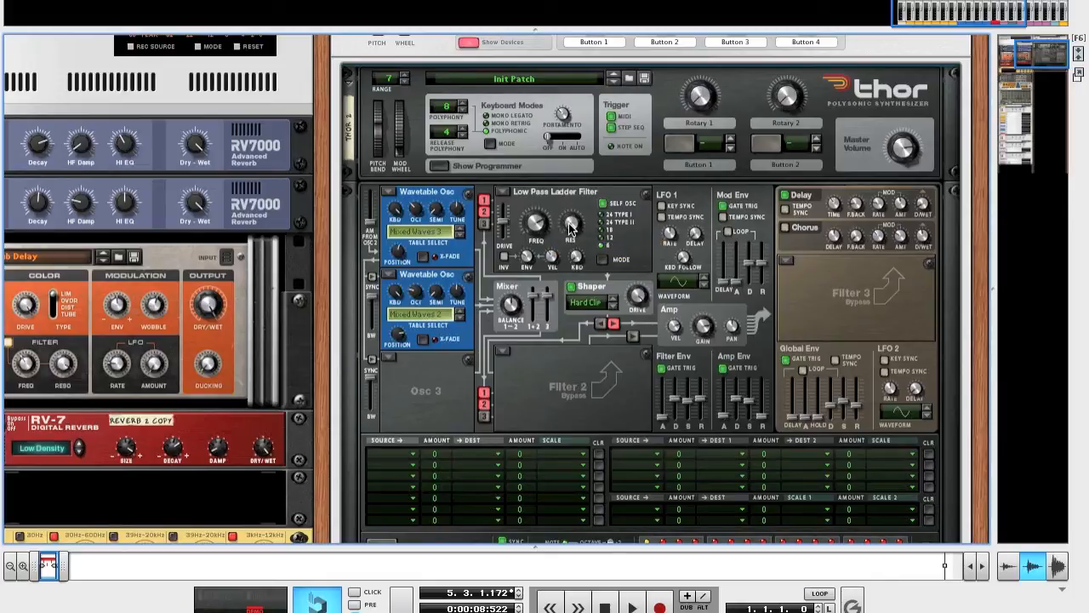
left_click_drag(570, 223, 569, 155)
Load a Comb filter in the Filter 2 slot, set its frequency to 6.25 kHz and raise its resonance.
left_click(506, 356)
left_click(521, 326)
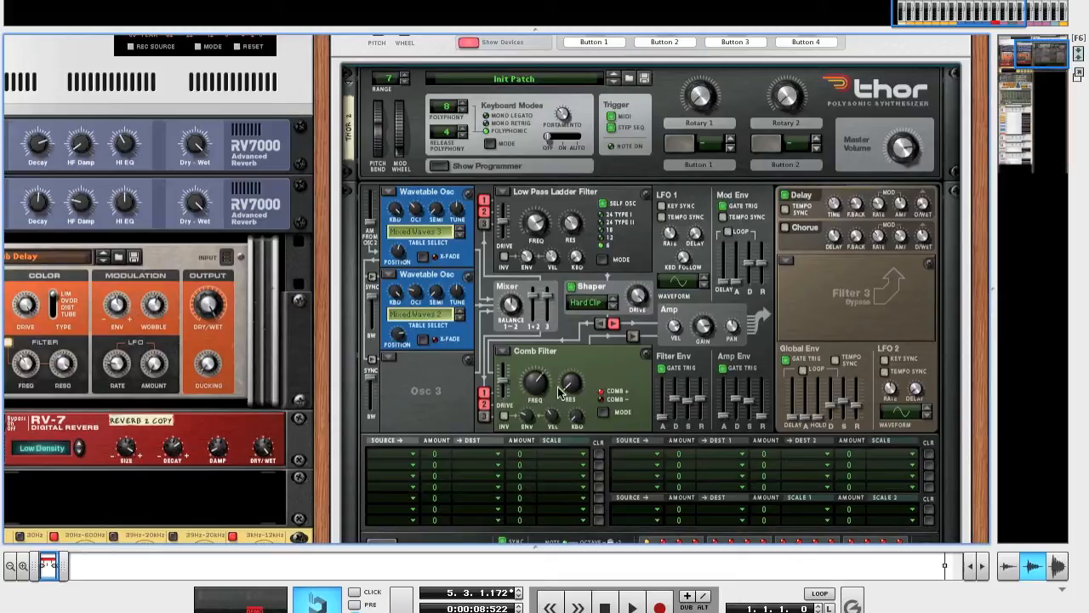
mouse_move(540, 388)
left_click_drag(541, 390, 540, 355)
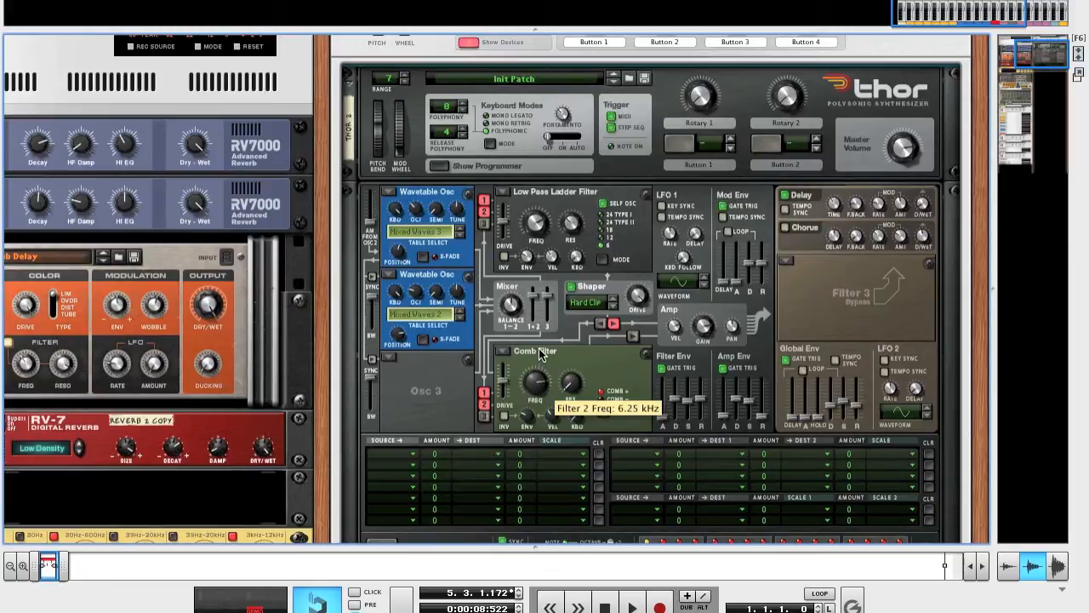
mouse_move(574, 388)
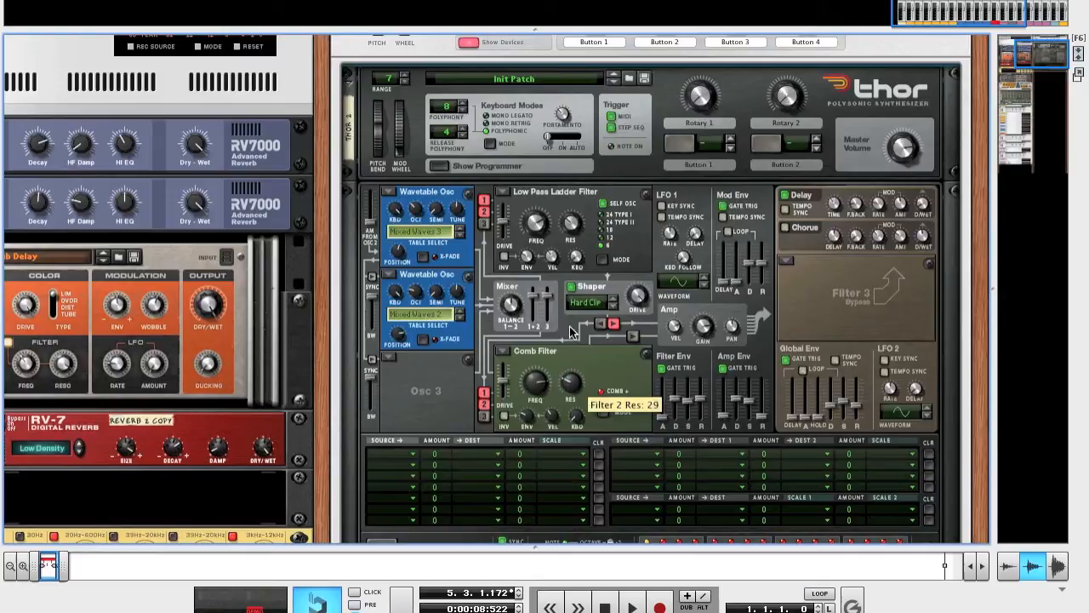
left_click_drag(577, 389, 584, 305)
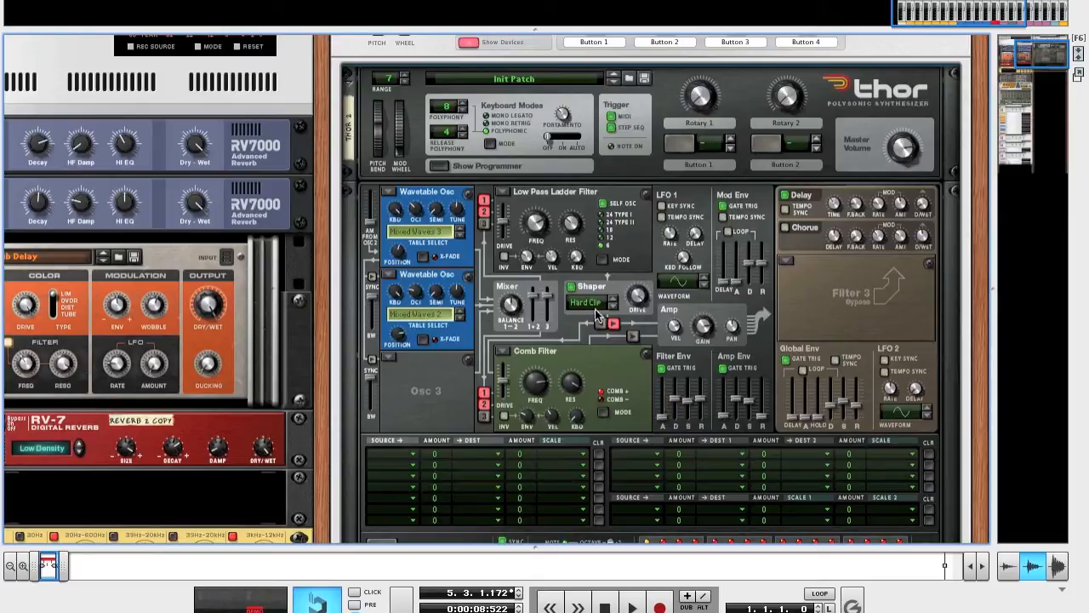
Load a State Variable filter in the Filter 3 slot, raise its notch/peak control and lower its frequency slightly.
left_click(785, 259)
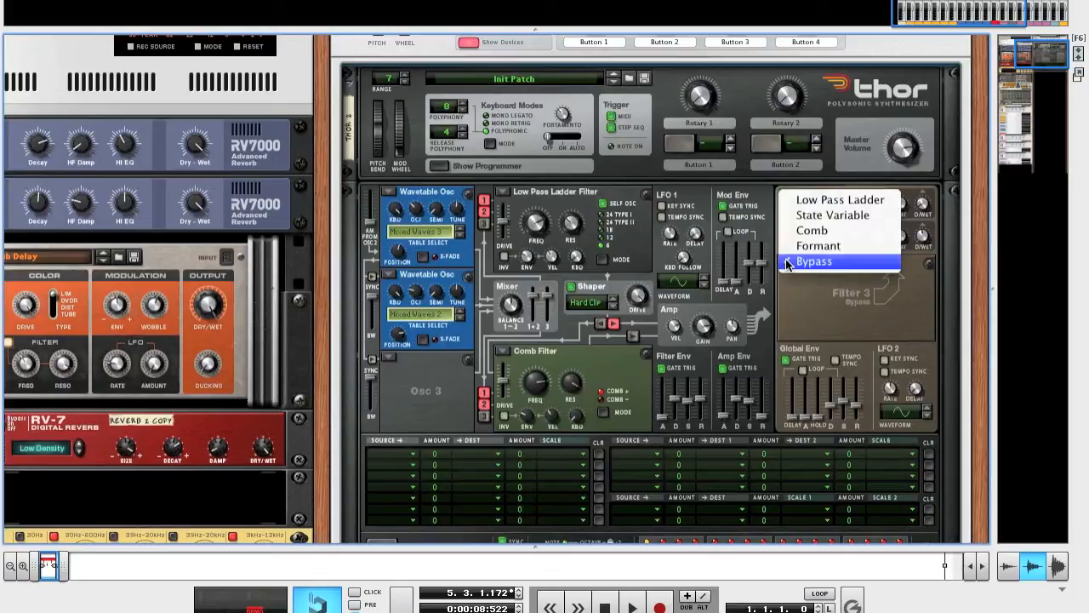
left_click(847, 224)
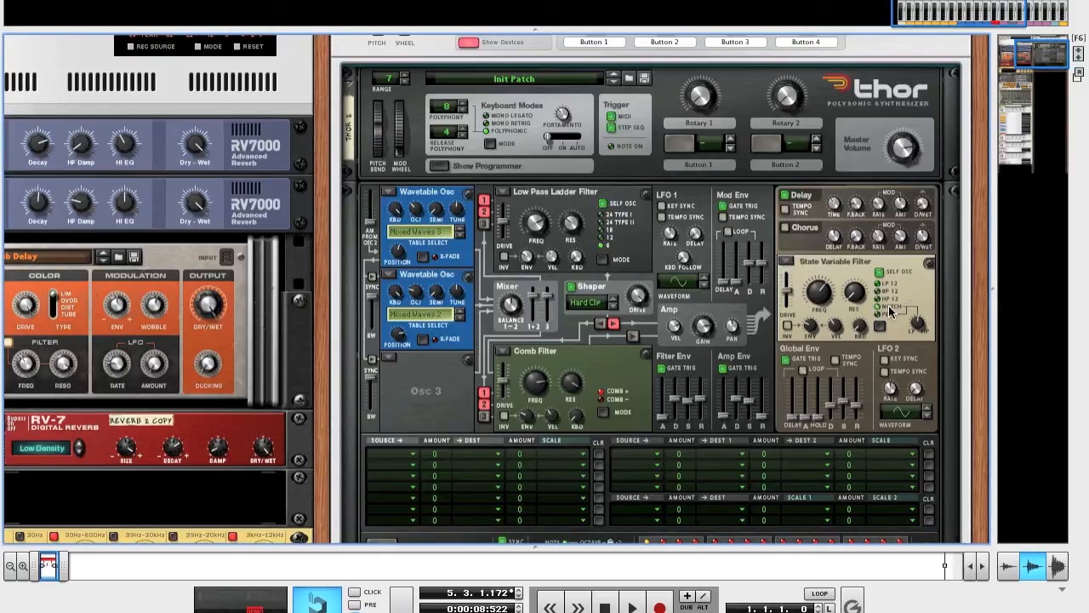
mouse_move(919, 327)
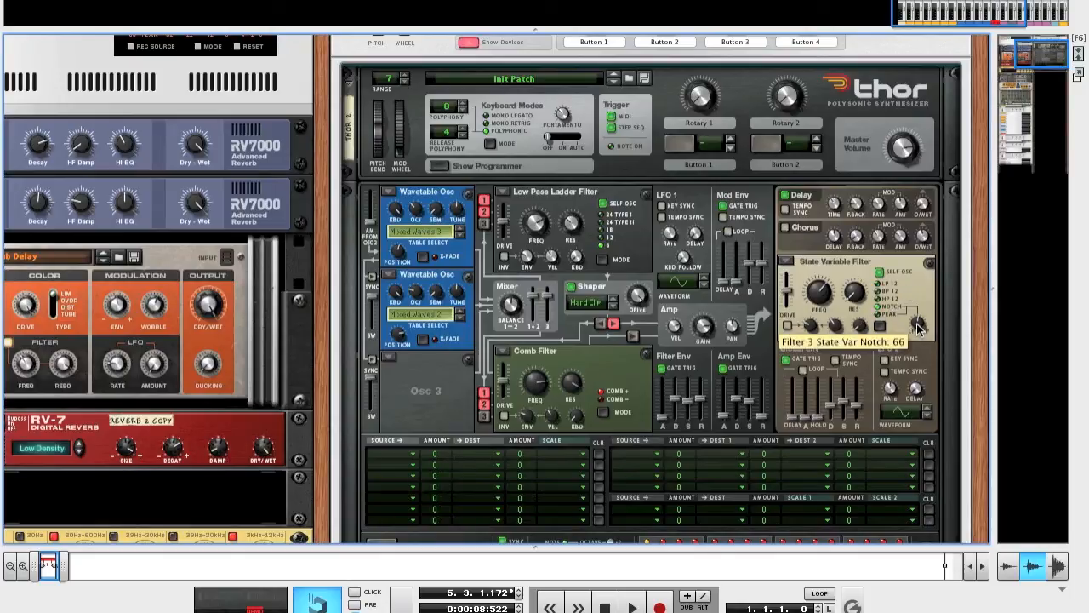
left_click_drag(919, 328, 918, 295)
mouse_move(820, 303)
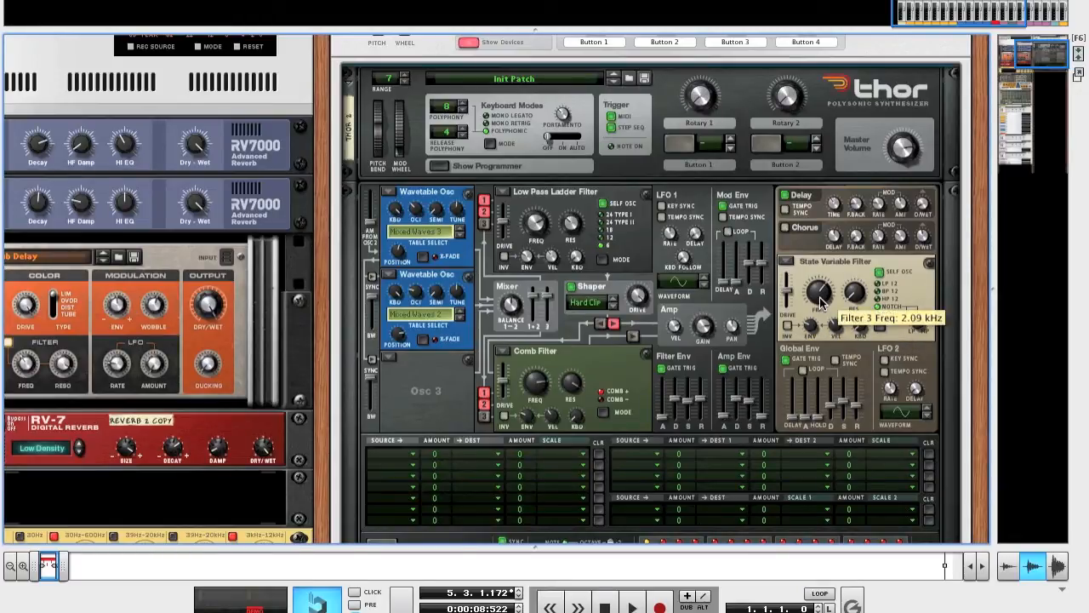
mouse_move(821, 303)
left_mouse_down()
mouse_move(822, 316)
mouse_move(835, 315)
left_mouse_up()
mouse_move(821, 301)
mouse_move(855, 298)
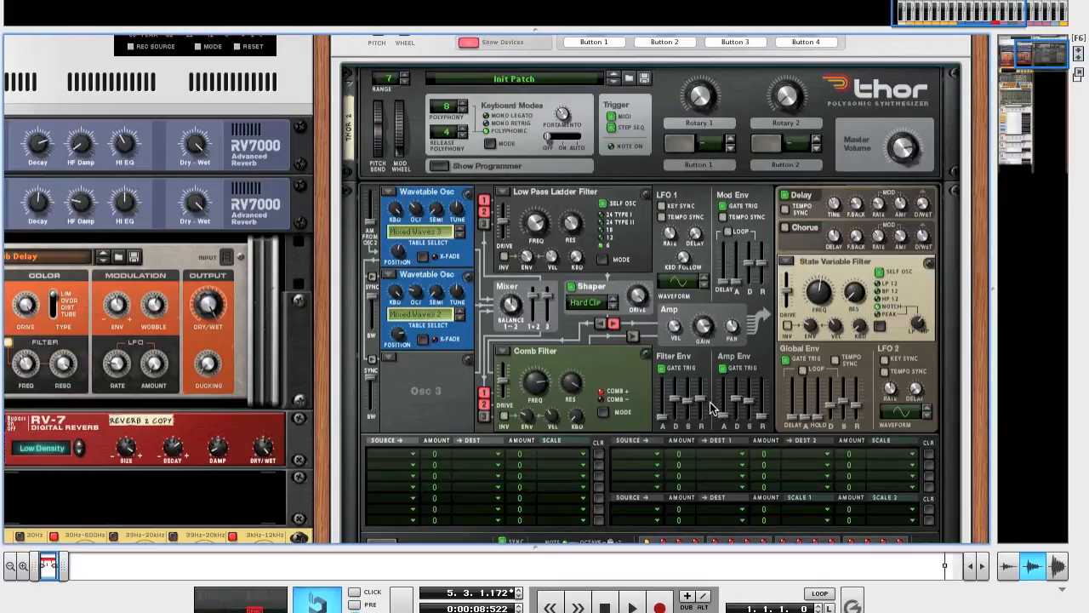
Lengthen the filter envelope's release and shape the amp envelope with slightly more attack, shorter decay, higher sustain and longer release.
mouse_move(703, 406)
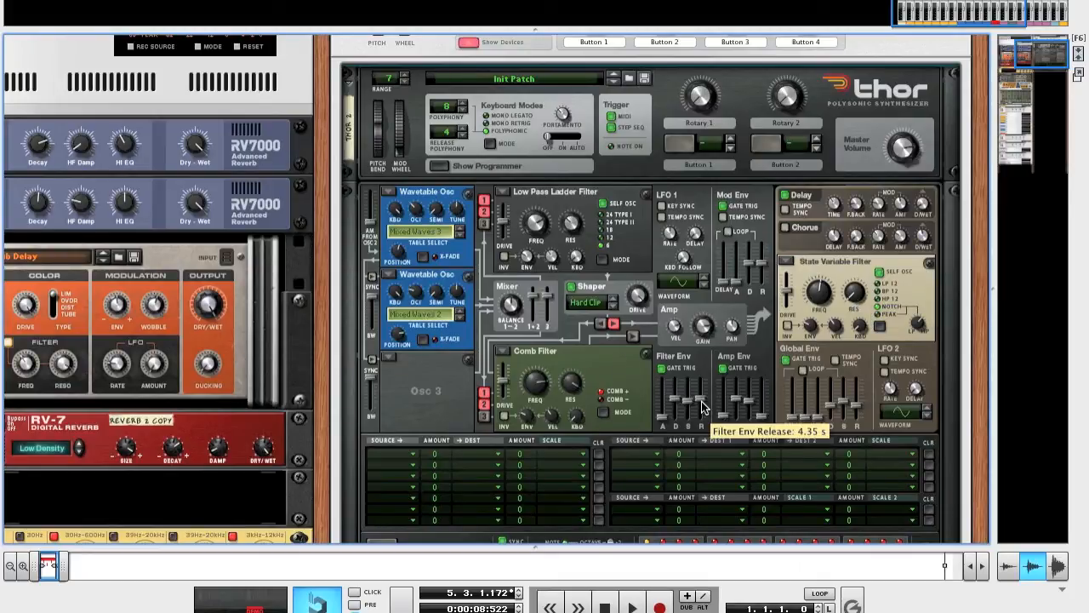
left_click_drag(703, 404, 703, 381)
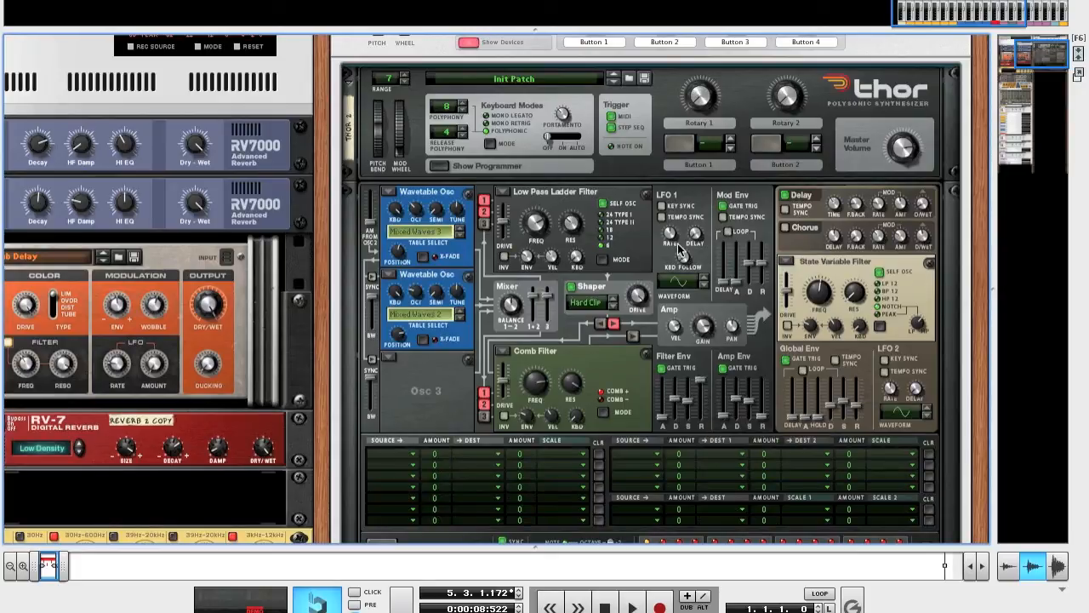
mouse_move(728, 403)
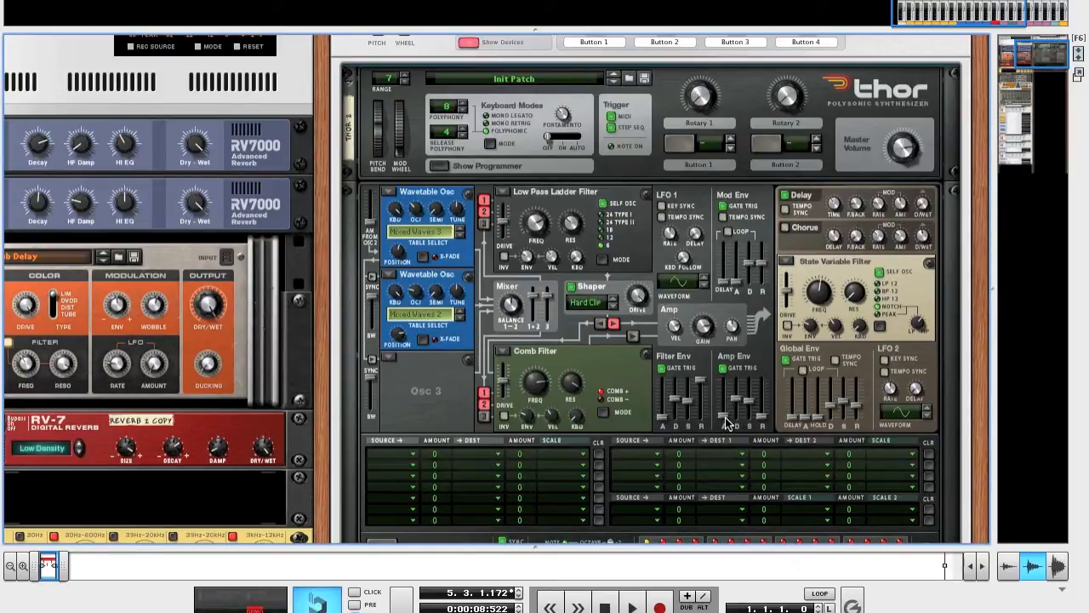
mouse_move(728, 424)
left_click_drag(725, 418, 726, 417)
mouse_move(739, 406)
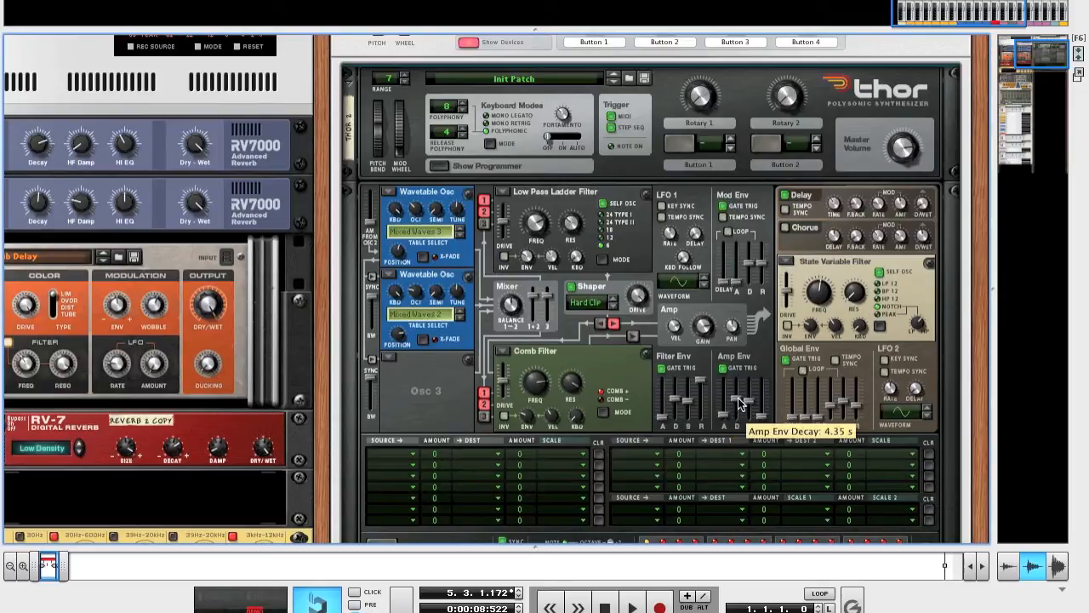
left_click_drag(740, 407, 738, 440)
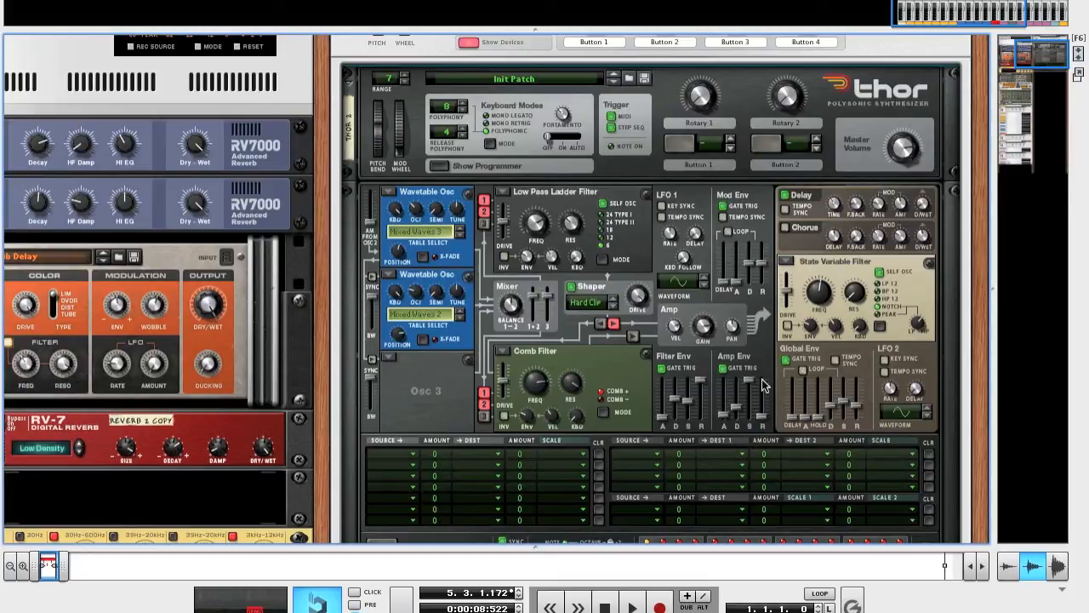
left_click_drag(763, 420, 762, 406)
Route the output of Filter 2 to Thor's amplifier.
left_click(634, 337)
mouse_move(639, 302)
Add an MClass Equalizer after Thor and enable its low cut, low shelf and first parametric band.
scroll(689, 339, "down", 5)
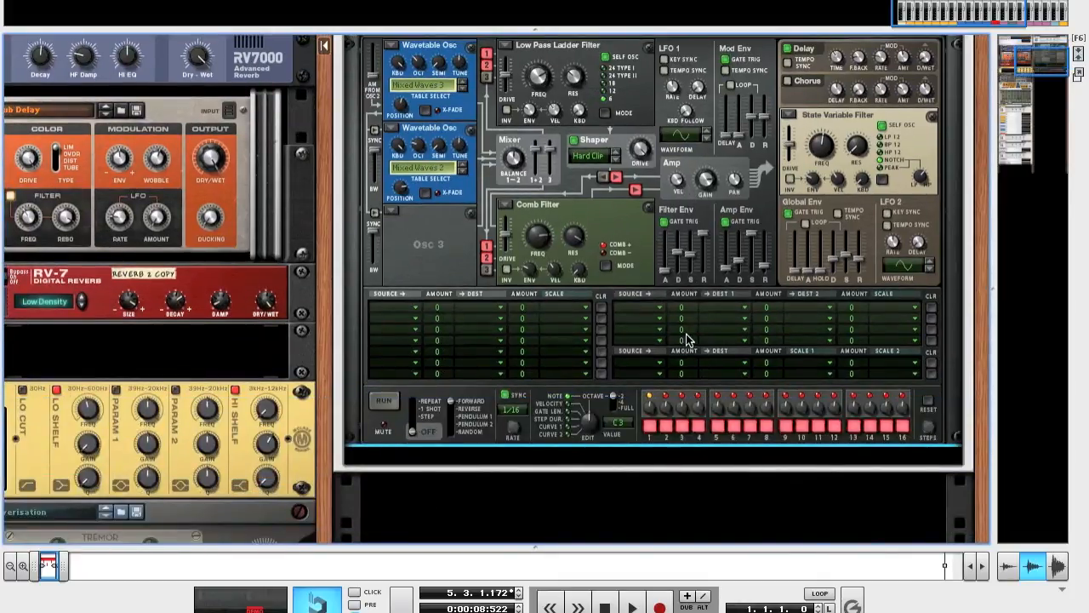
right_click(382, 430)
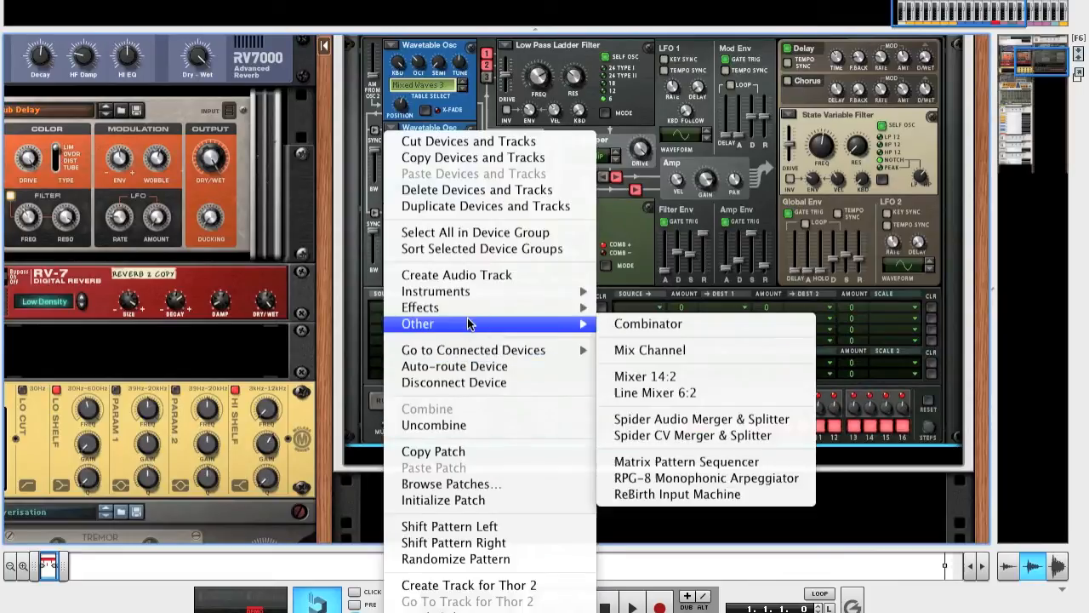
mouse_move(471, 311)
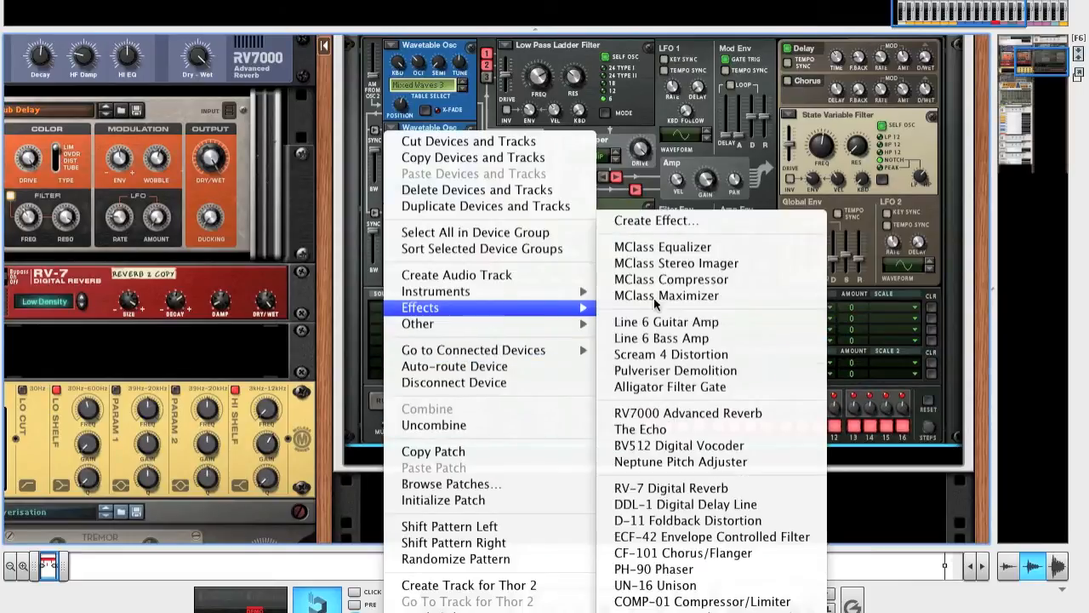
left_click(697, 247)
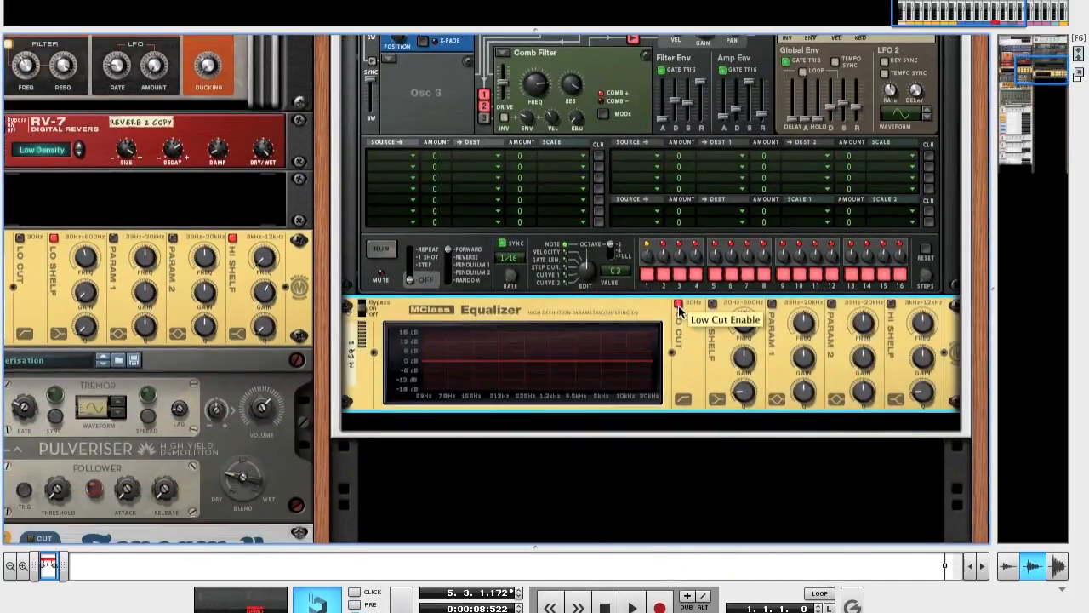
left_click(772, 305)
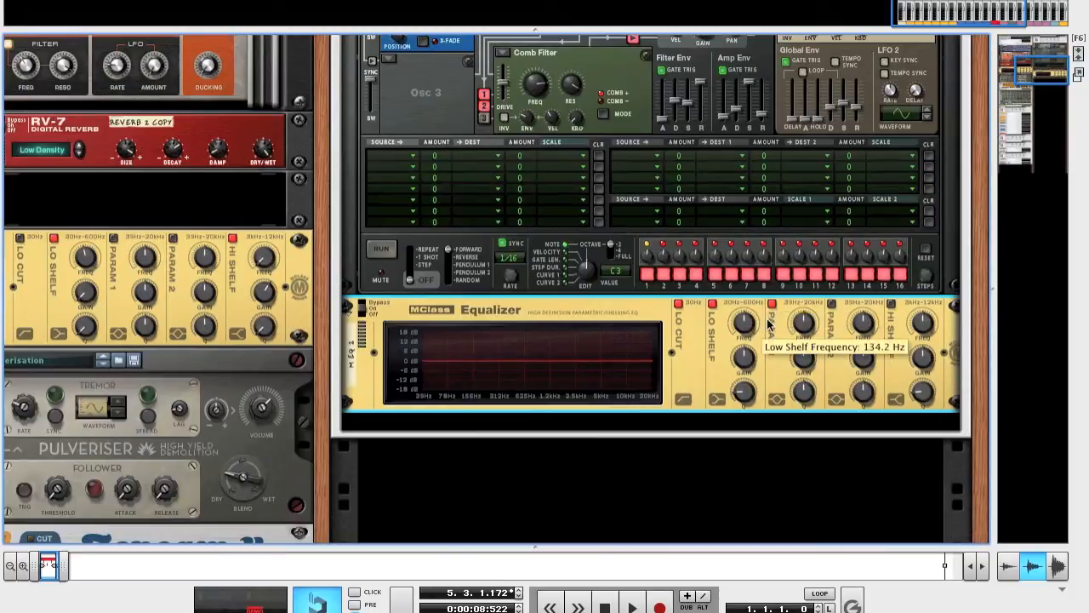
Lower the equalizer's low shelf frequency and reduce the low shelf gain to cut the bass.
left_click_drag(755, 320, 756, 489)
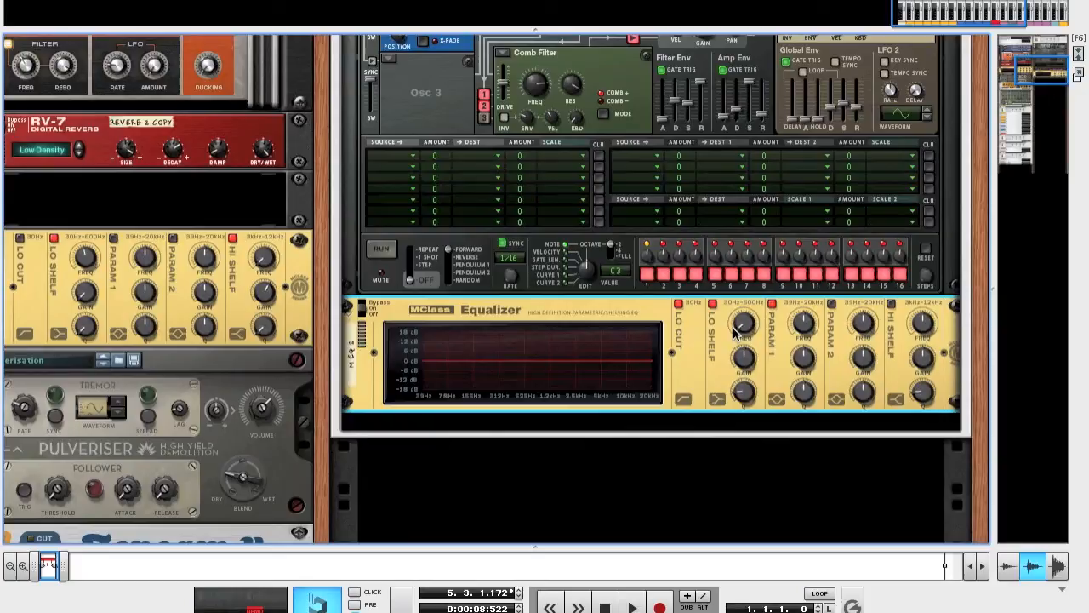
left_click_drag(745, 364, 742, 479)
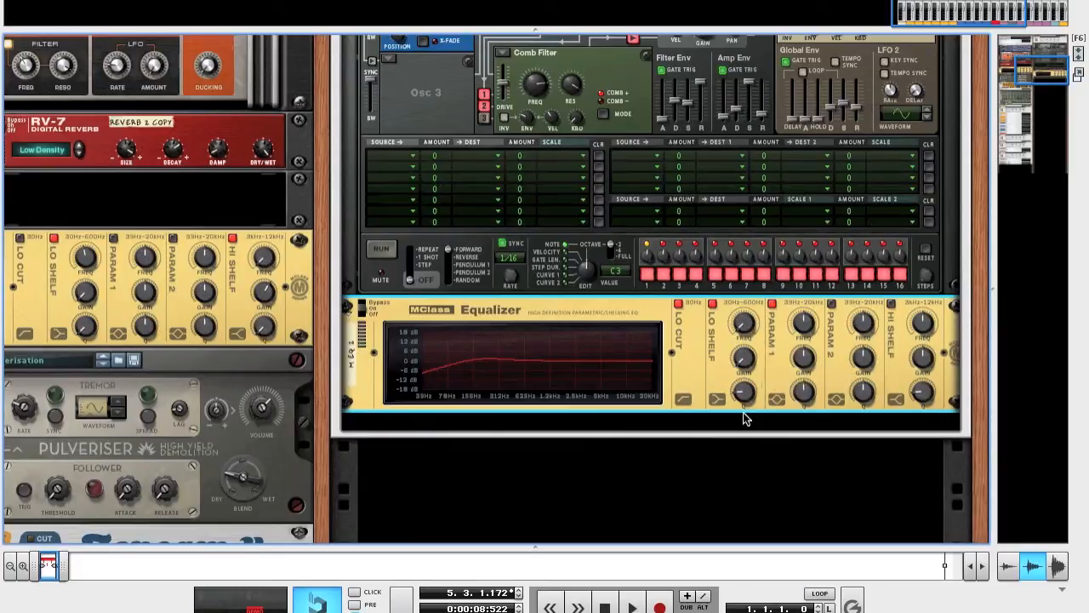
mouse_move(744, 400)
Lower the frequency of the equalizer's Param 1 band and reduce its gain for a gentle low-mid cut.
mouse_move(807, 326)
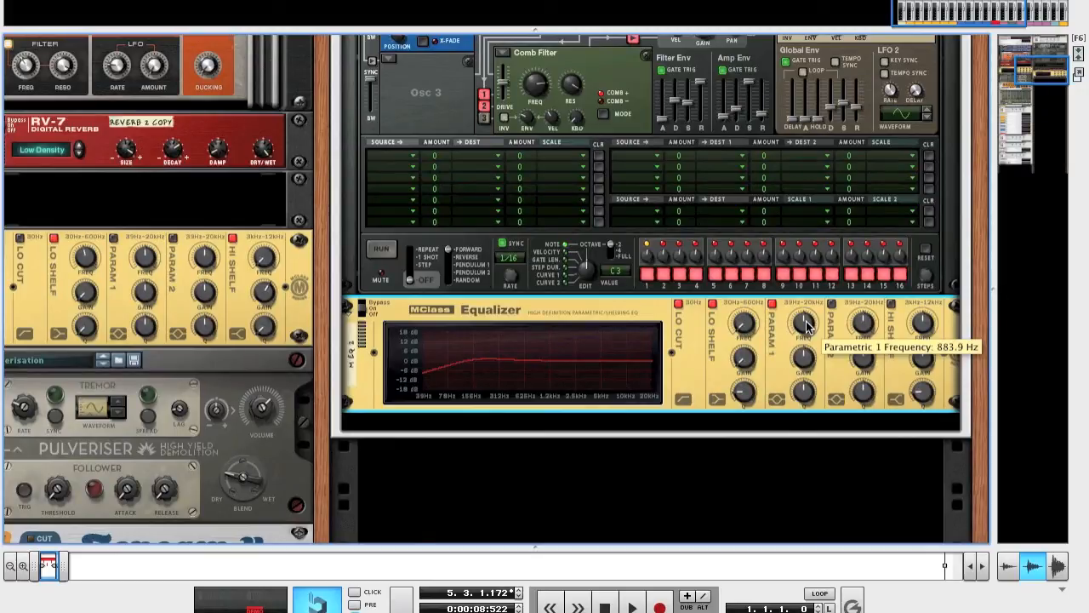
left_click_drag(807, 326, 809, 505)
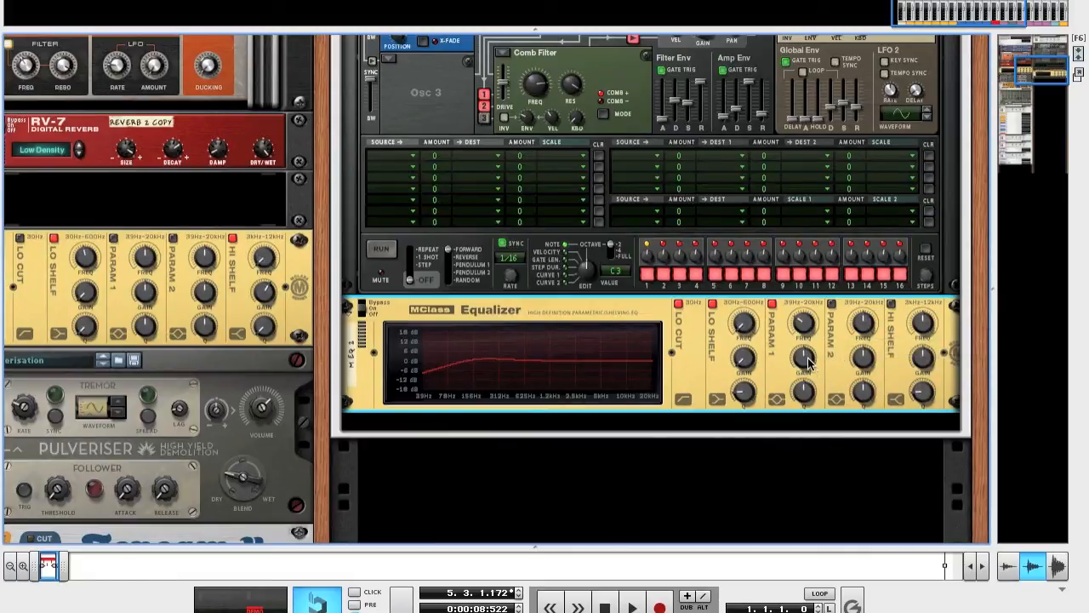
mouse_move(807, 361)
left_click_drag(808, 362, 810, 479)
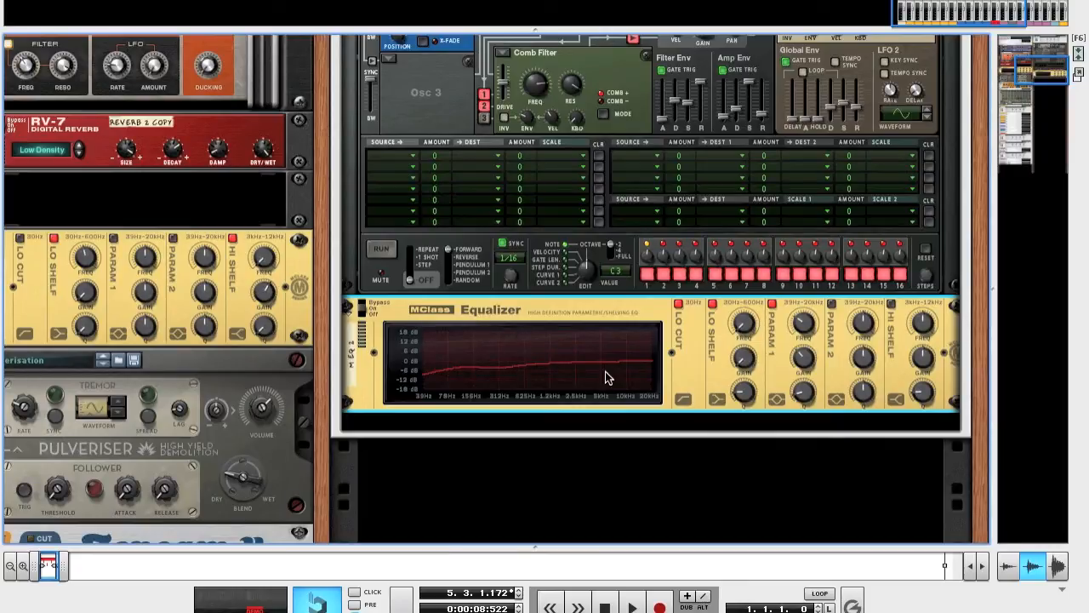
Add two Scream 4 Distortion devices in series after the MClass Equalizer.
right_click(712, 372)
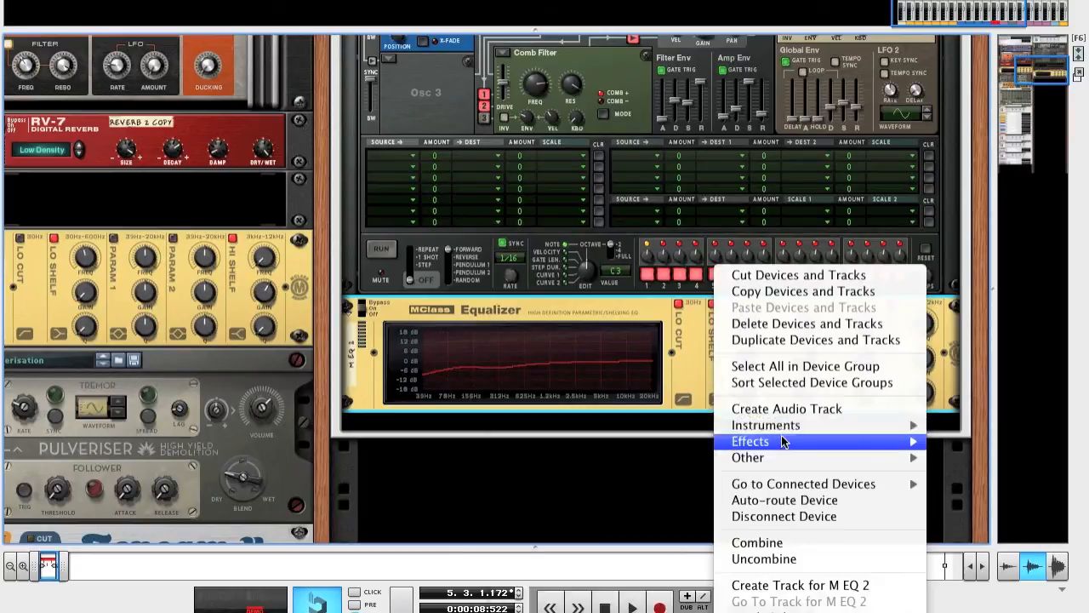
mouse_move(783, 440)
left_click(596, 354)
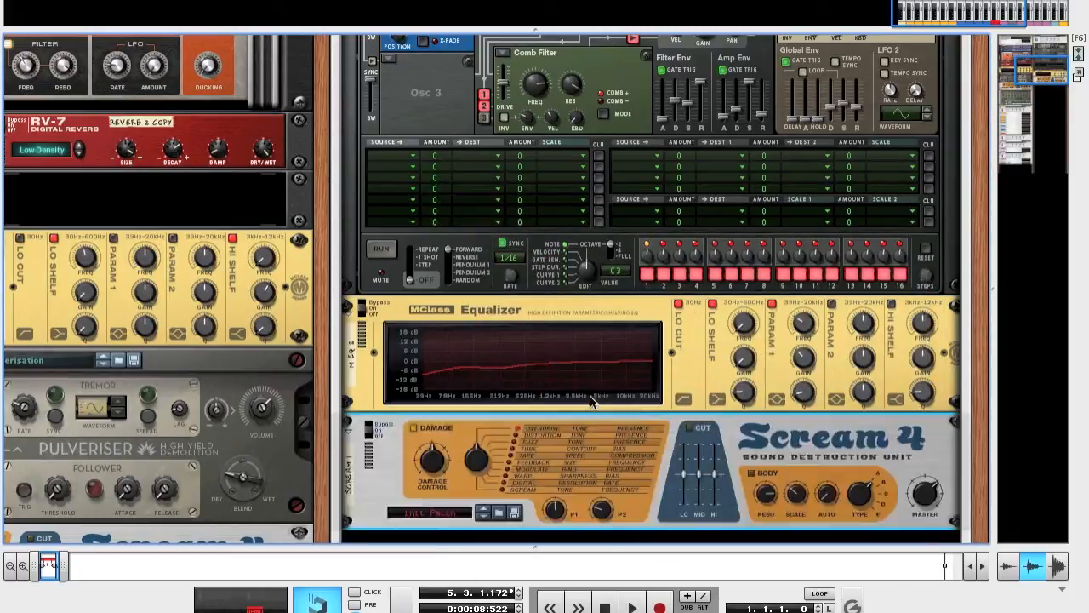
right_click(592, 428)
mouse_move(647, 366)
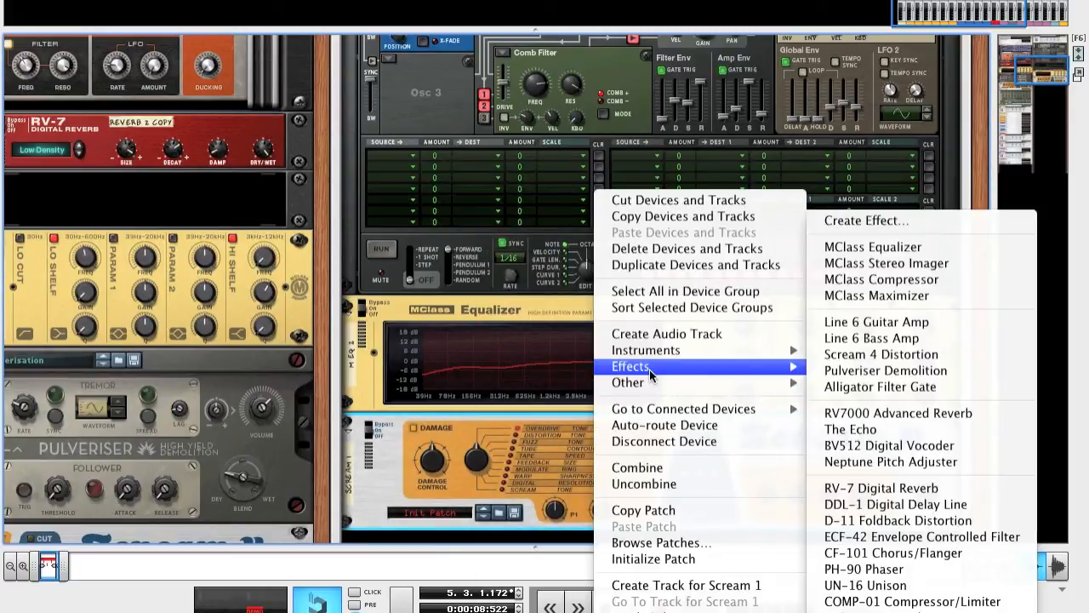
left_click(904, 354)
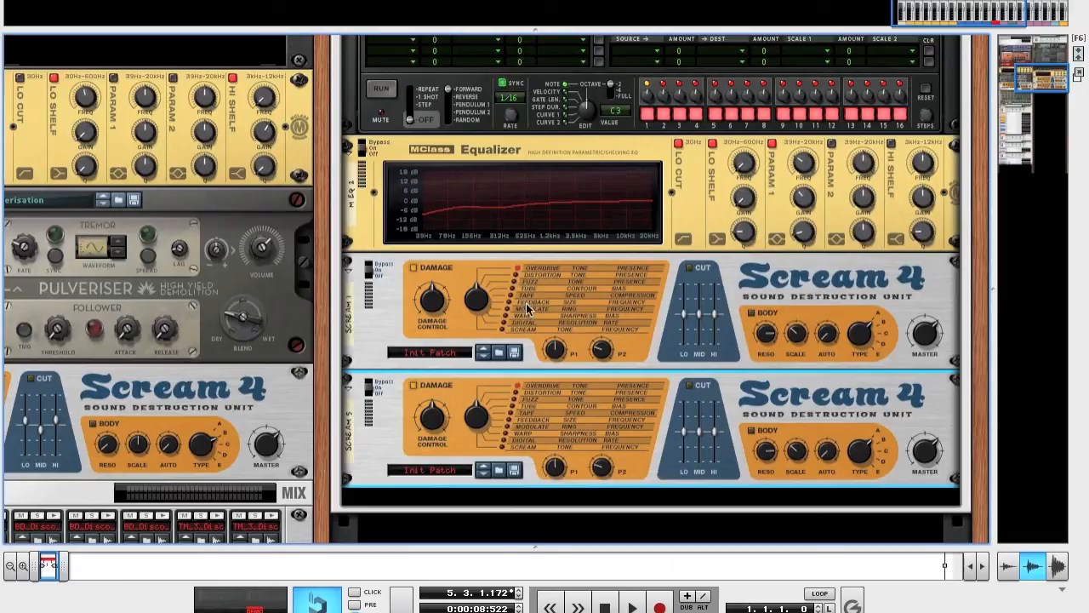
On the first Scream 4, lower Damage Control slightly, raise Parameter 1 and set Parameter 2 to 66.
left_click(440, 300)
left_click_drag(440, 295, 440, 308)
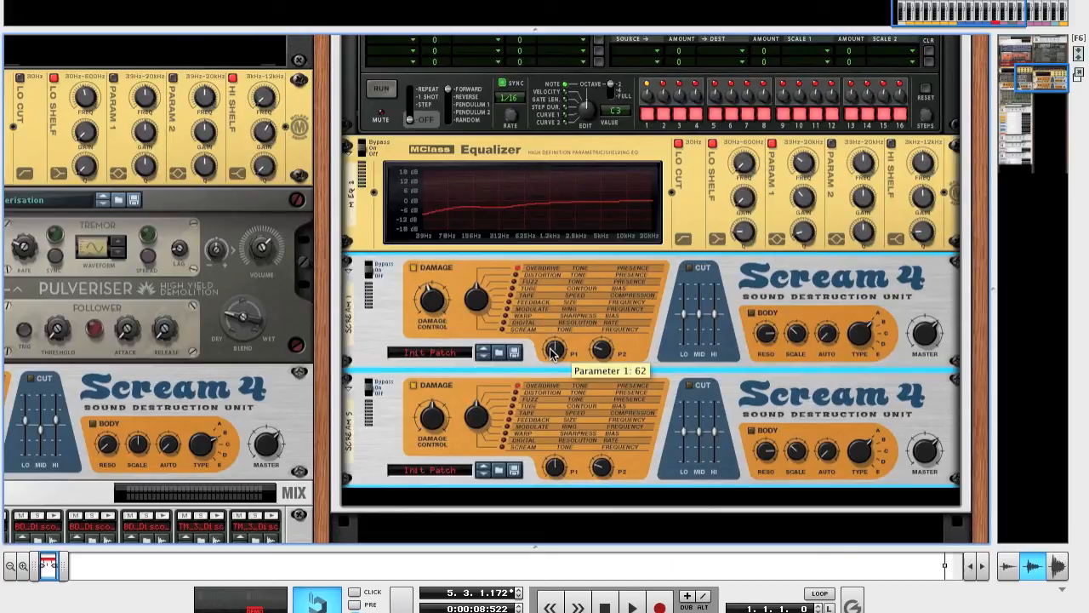
left_click_drag(551, 353, 552, 311)
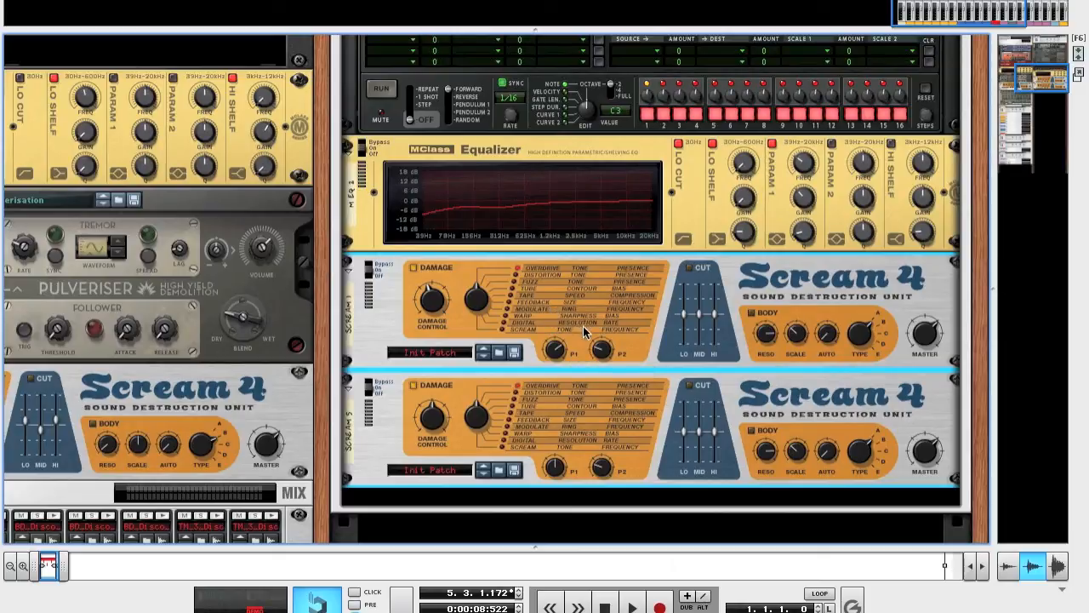
left_click_drag(600, 352, 601, 285)
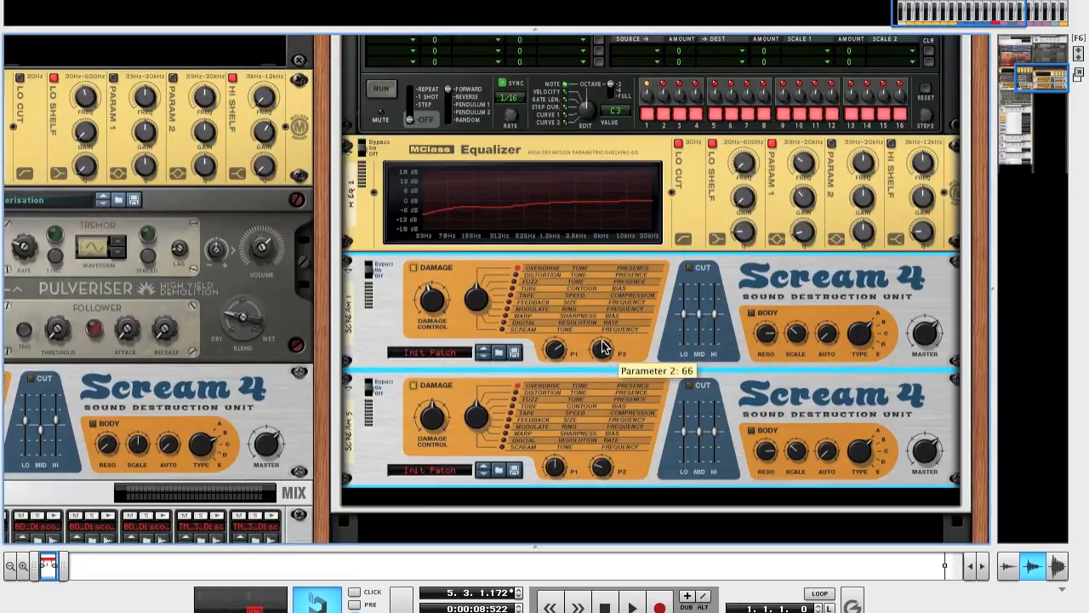
Enable the first Scream 4's Cut section with Hi at 20 and Mid at 32, and raise its Master level.
left_click(690, 269)
left_click_drag(713, 311, 714, 277)
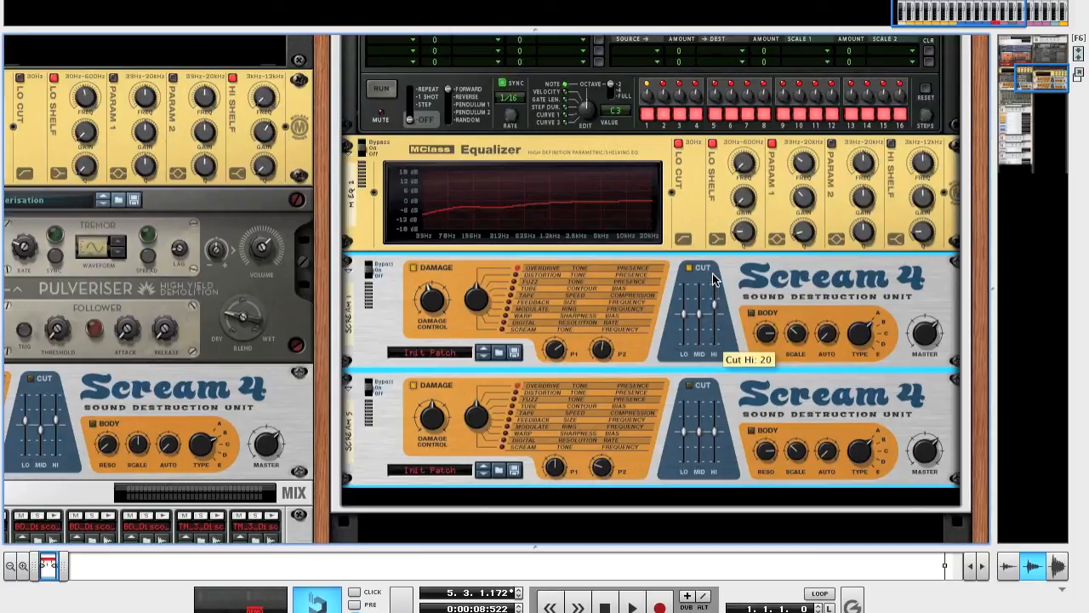
left_click_drag(698, 313, 700, 305)
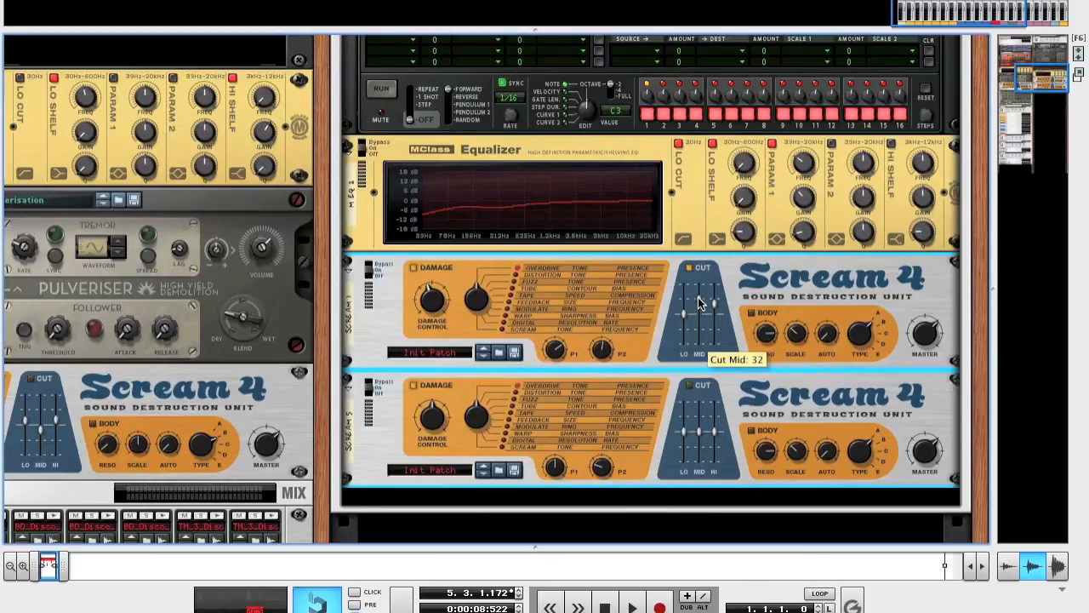
left_click_drag(928, 333, 928, 320)
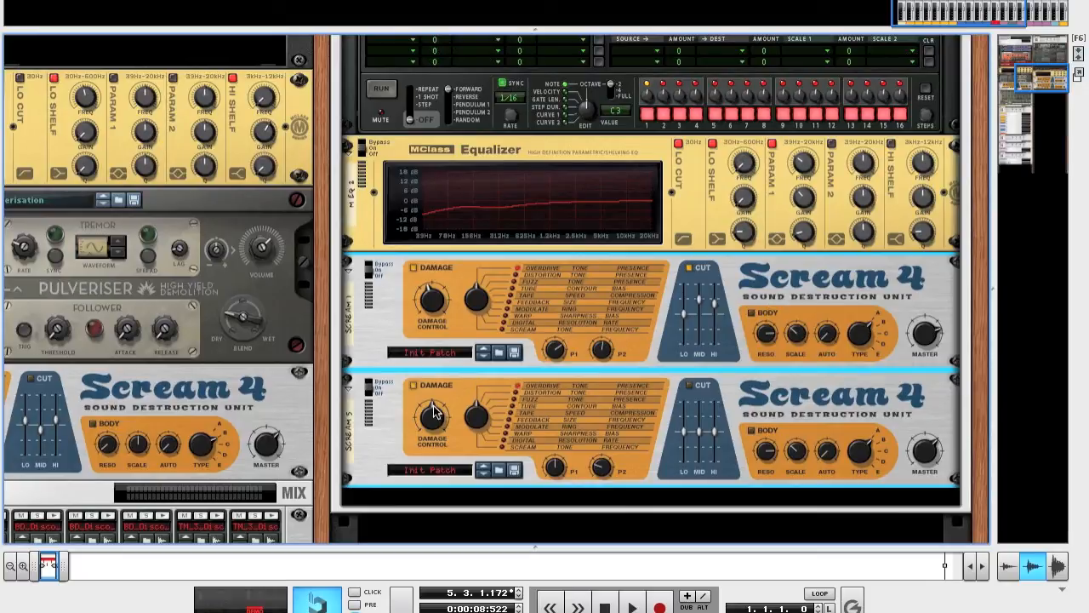
Set the second Scream 4 to Tube, lower its Damage Control, and raise Parameter 1, Parameter 2 and the Master level.
scroll(508, 456, "down", 1)
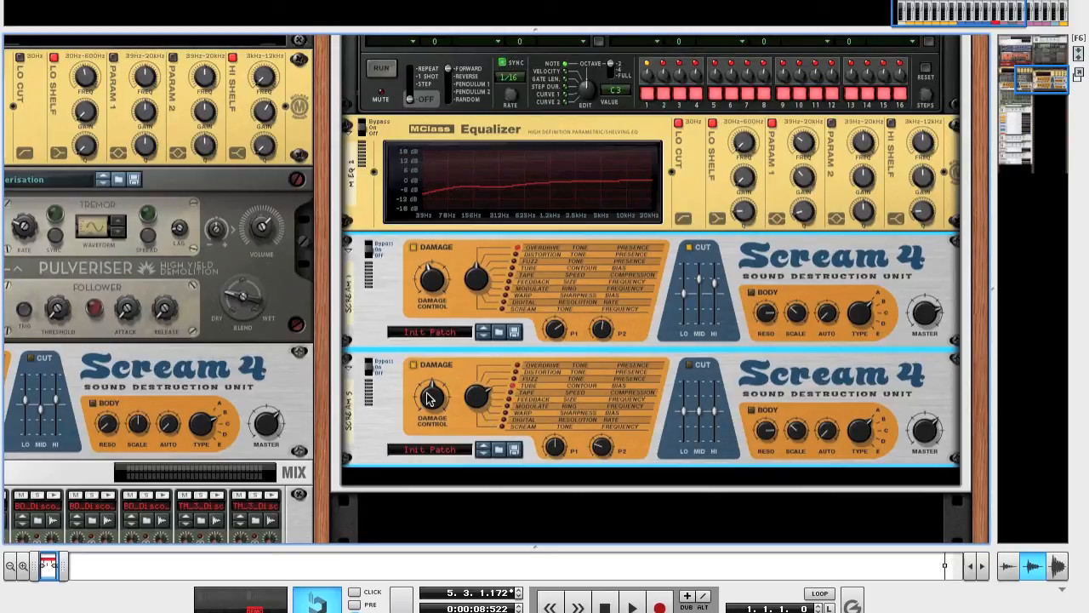
left_click_drag(427, 392, 454, 467)
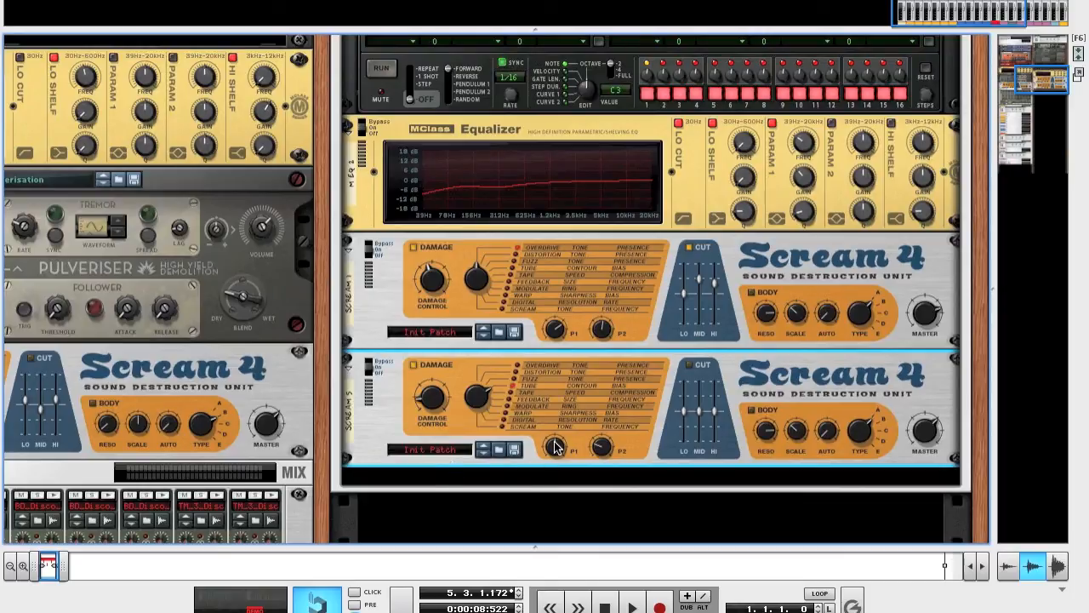
mouse_move(554, 447)
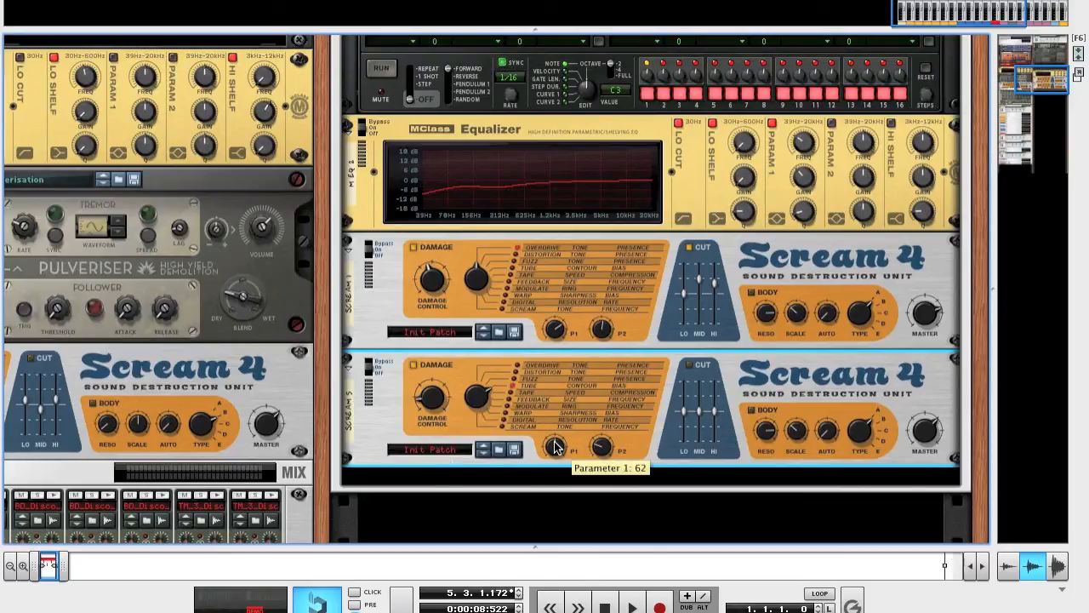
left_click_drag(554, 439, 554, 434)
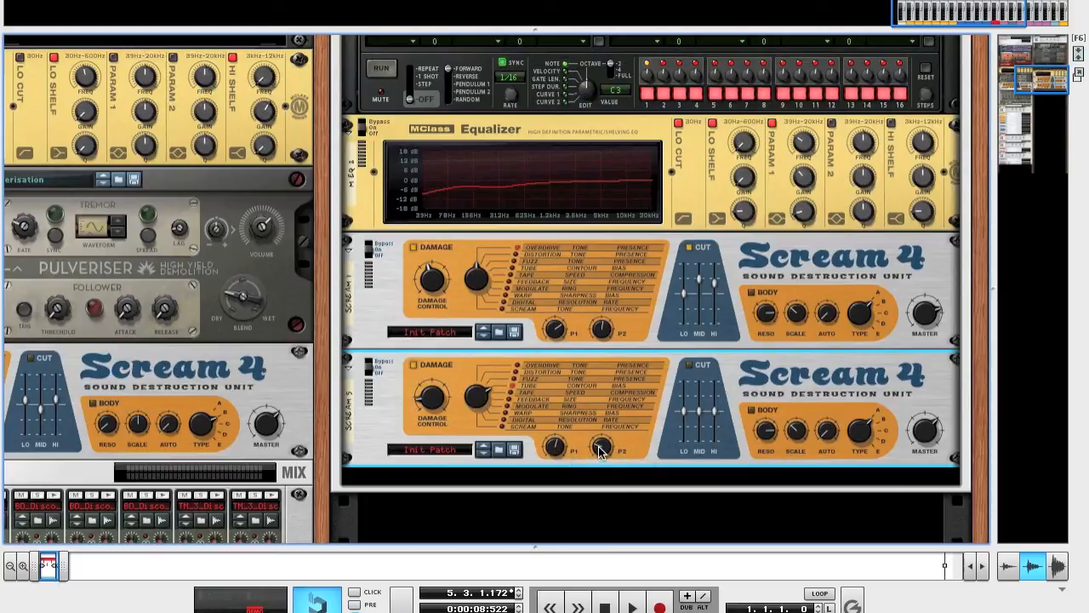
left_click_drag(610, 338, 609, 332)
mouse_move(924, 435)
left_click_drag(923, 436, 919, 390)
Add an ECF-42 Envelope Controlled Filter after the second Scream 4.
right_click(936, 399)
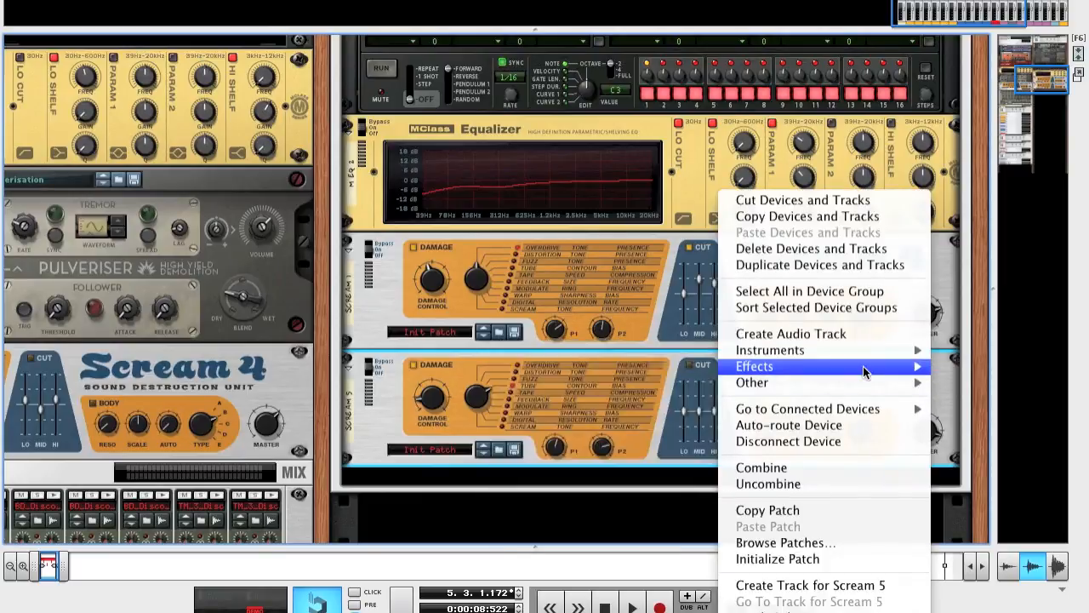
mouse_move(757, 371)
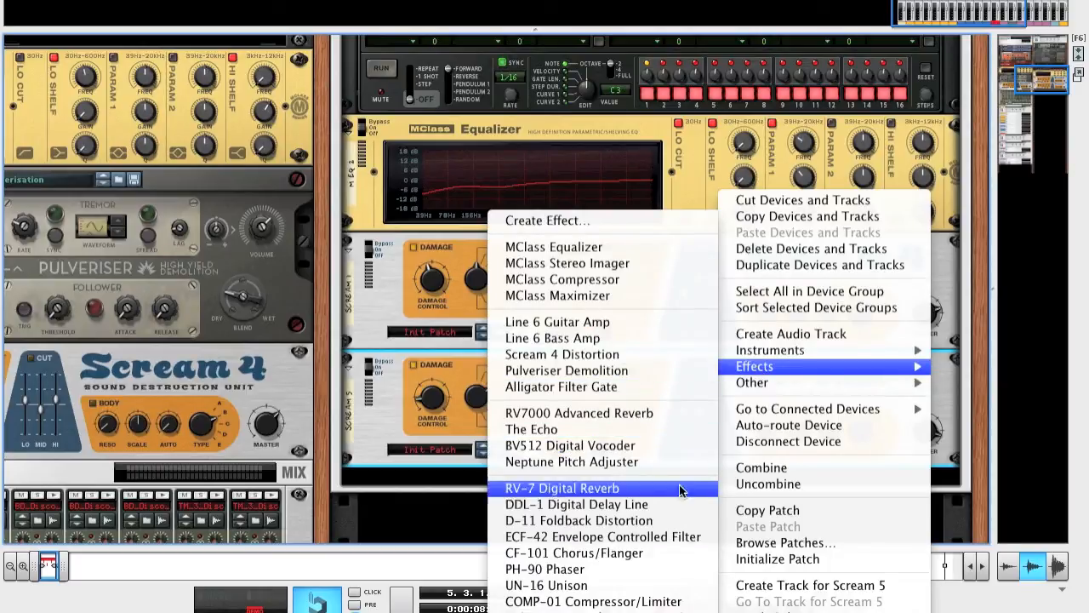
left_click(668, 538)
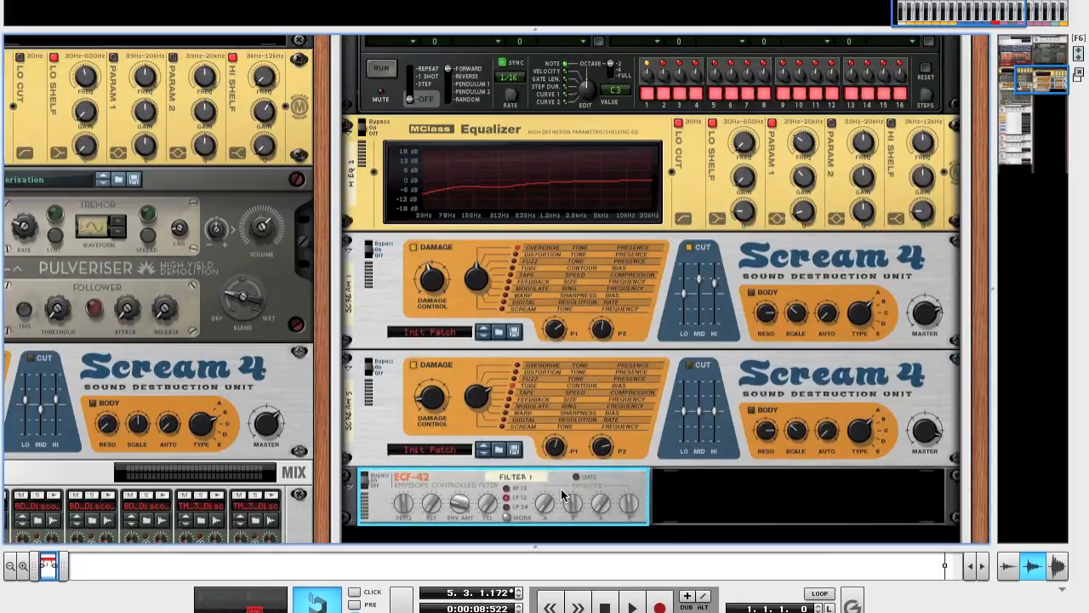
Raise the ECF-42 filter's frequency to open it up.
scroll(561, 496, "down", 2)
scroll(583, 207, "up", 5)
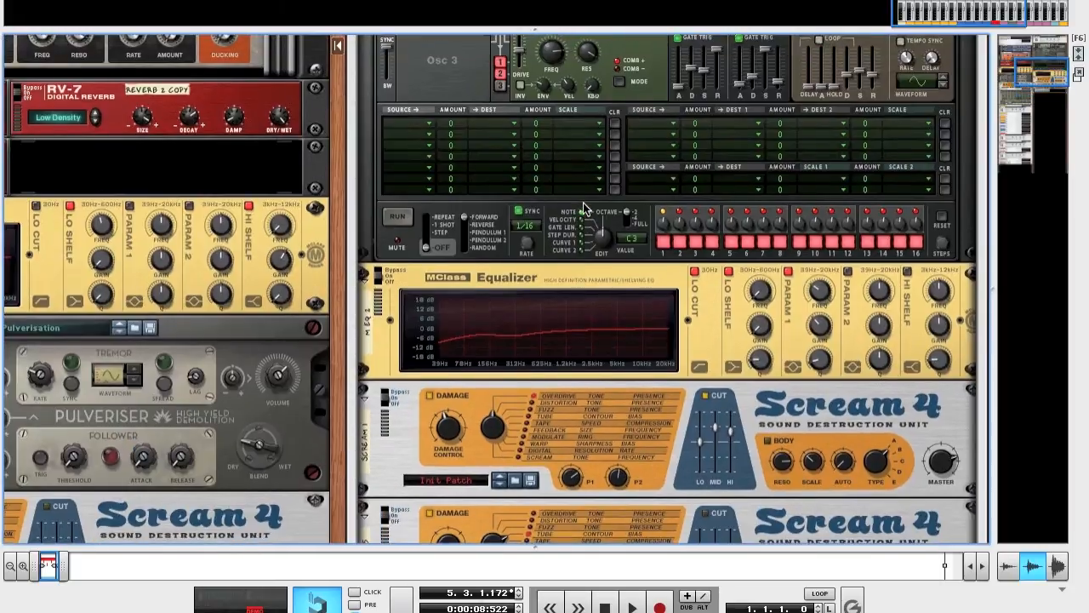
scroll(583, 204, "up", 1)
scroll(583, 203, "down", 4)
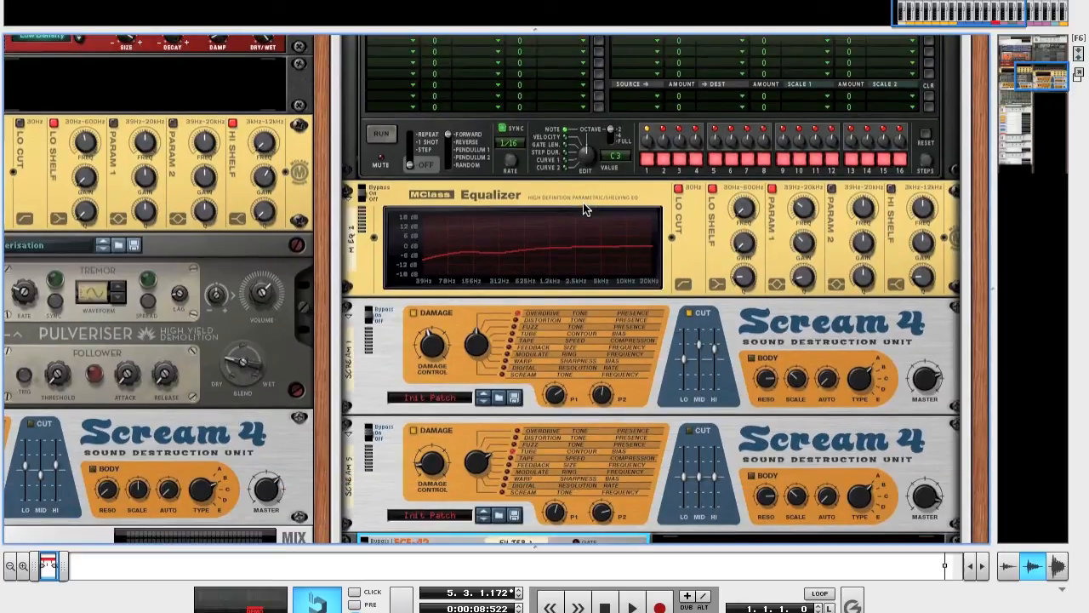
scroll(668, 183, "up", 3)
scroll(668, 183, "down", 2)
scroll(668, 183, "down", 4)
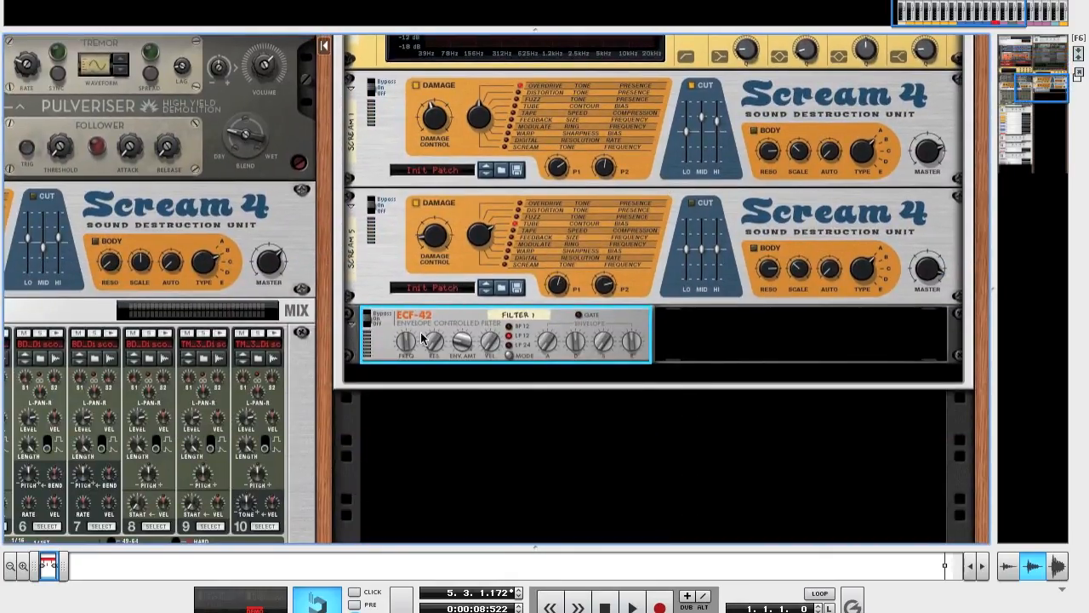
mouse_move(411, 347)
left_click_drag(411, 347, 407, 325)
mouse_move(400, 339)
left_click_drag(400, 339, 400, 298)
left_click_drag(410, 343, 435, 332)
mouse_move(438, 345)
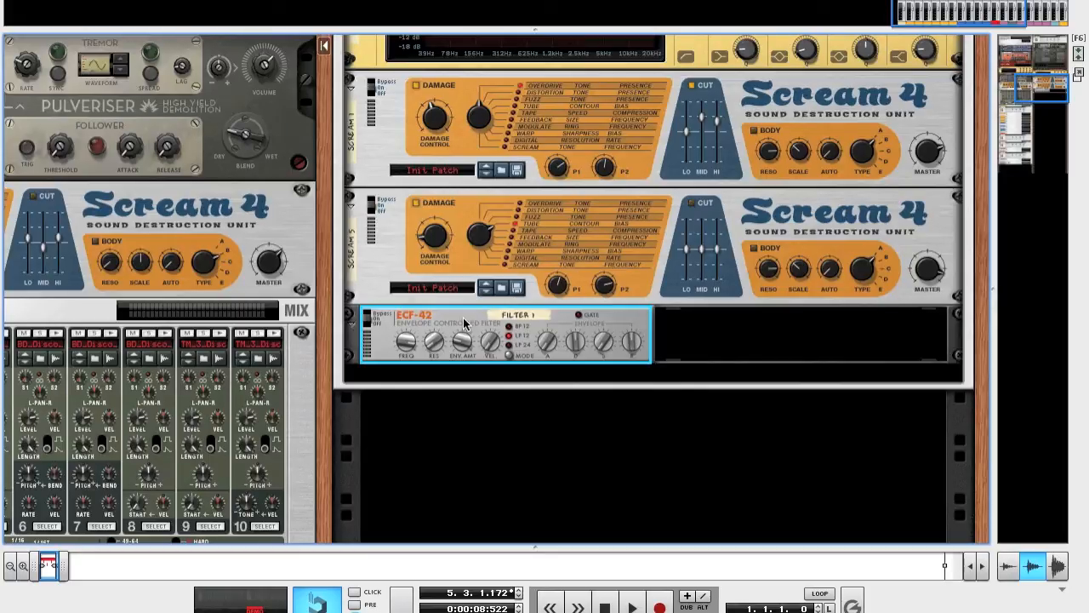
Add an RV7000 Advanced Reverb after the ECF-42 filter.
right_click(464, 324)
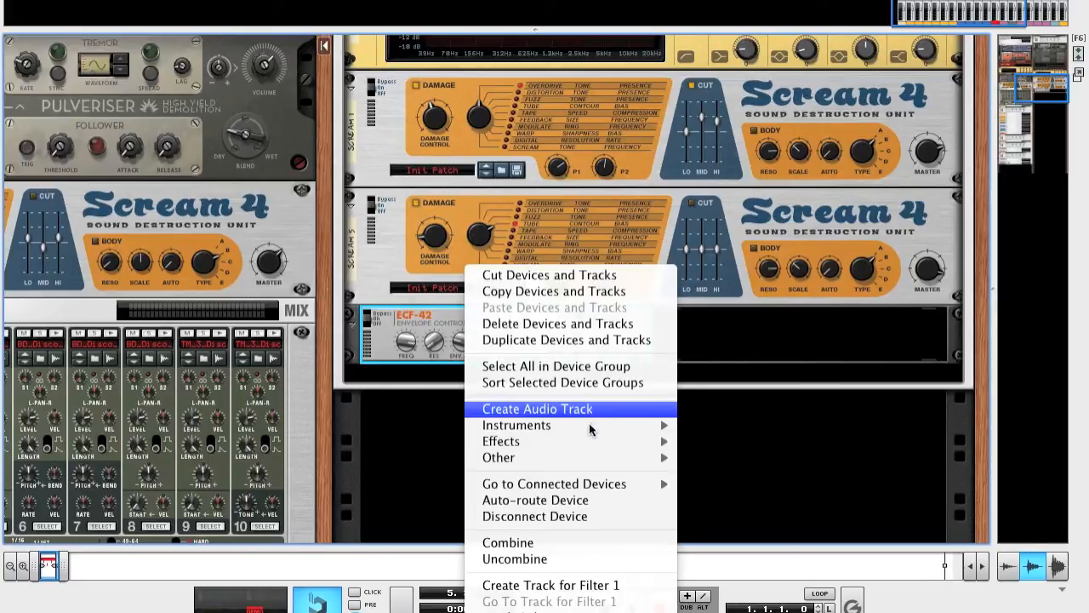
mouse_move(585, 443)
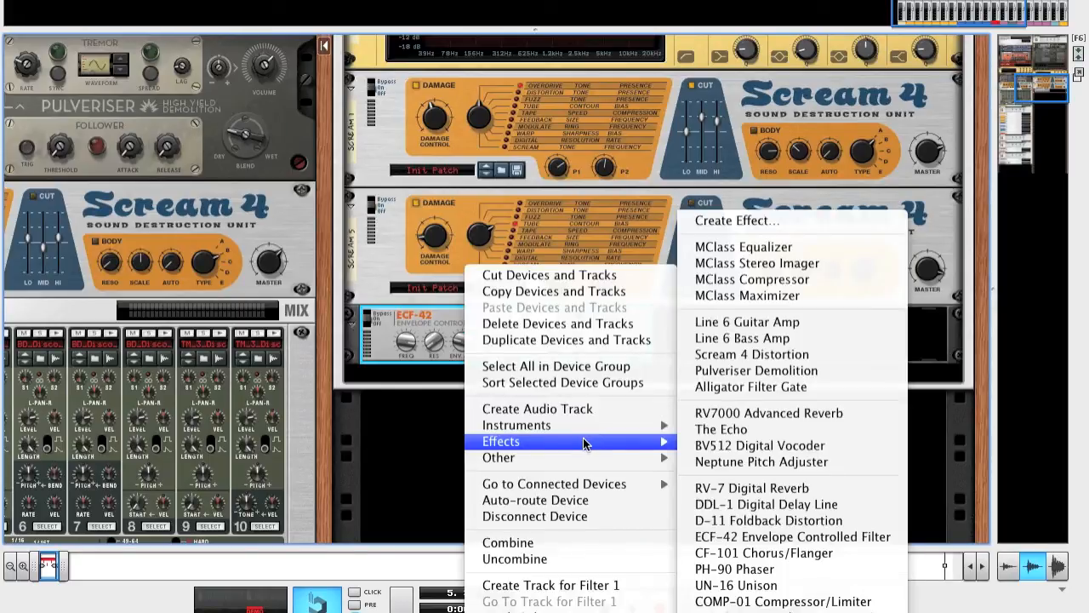
left_click(758, 414)
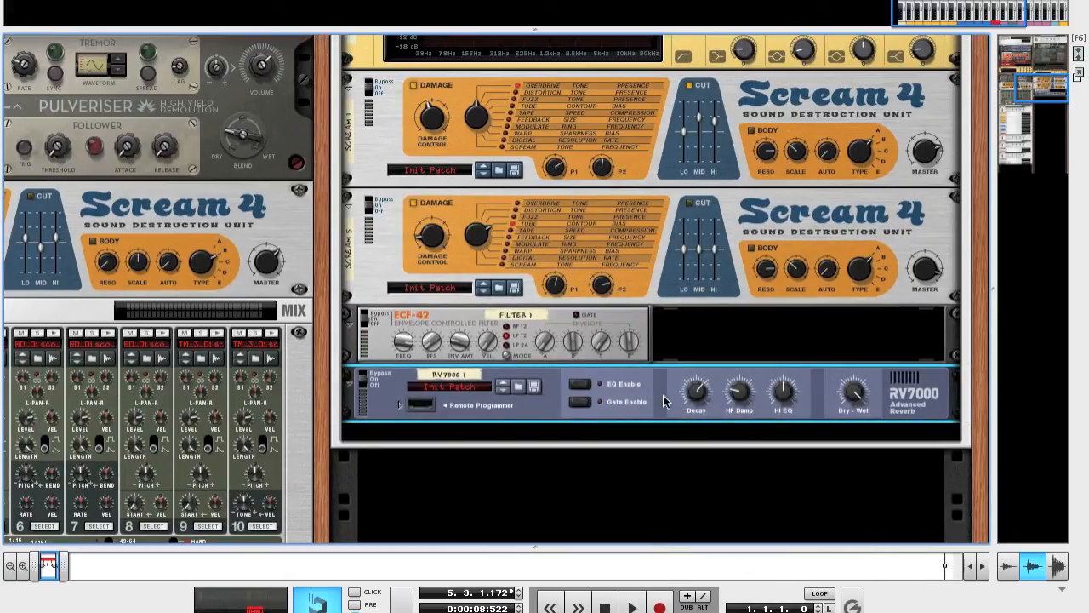
On the RV7000, raise Decay and HI EQ, lower HF Damp slightly, and reduce the Dry-Wet mix.
mouse_move(693, 398)
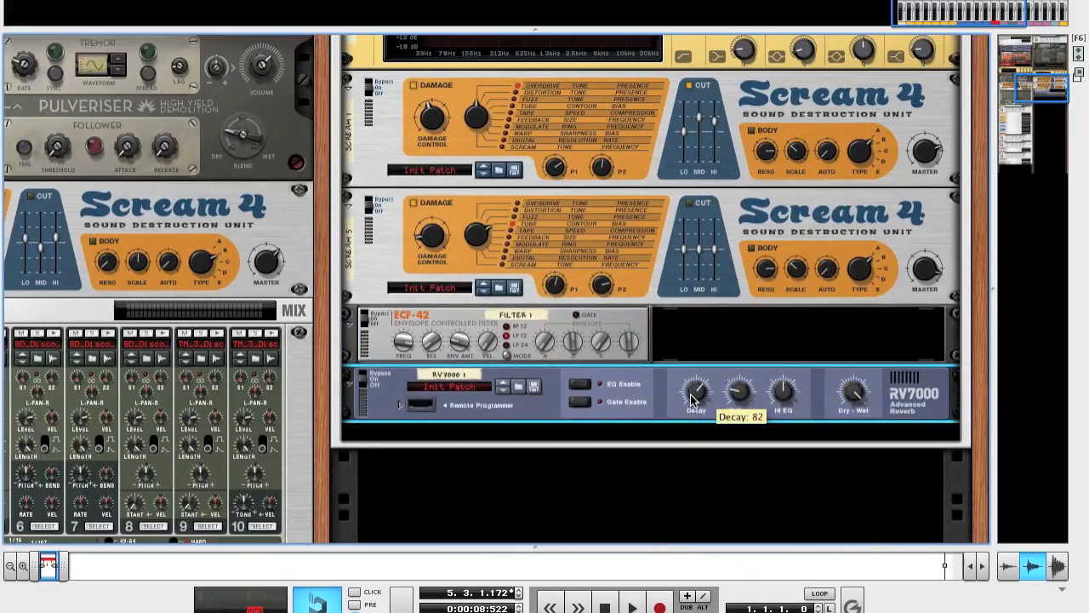
left_click_drag(693, 398, 693, 389)
mouse_move(740, 391)
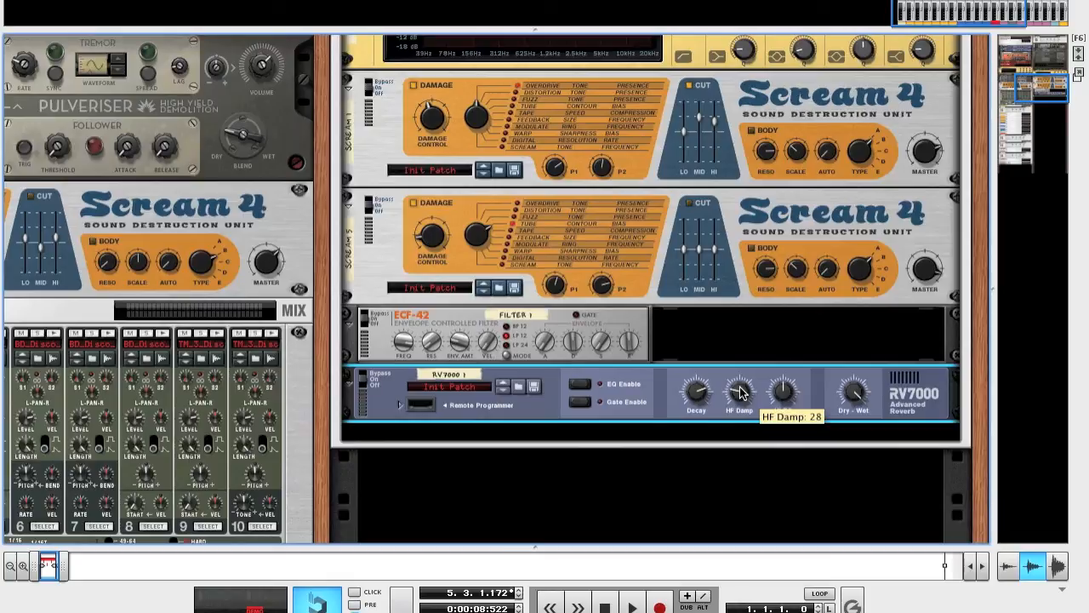
left_click_drag(741, 389, 742, 399)
mouse_move(785, 396)
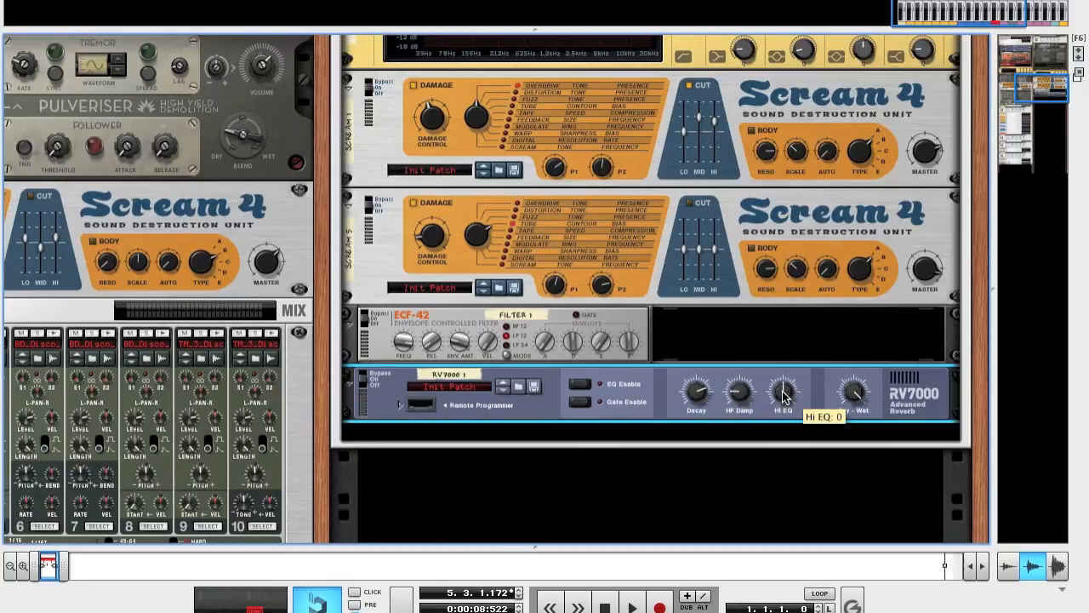
left_click_drag(784, 394, 795, 311)
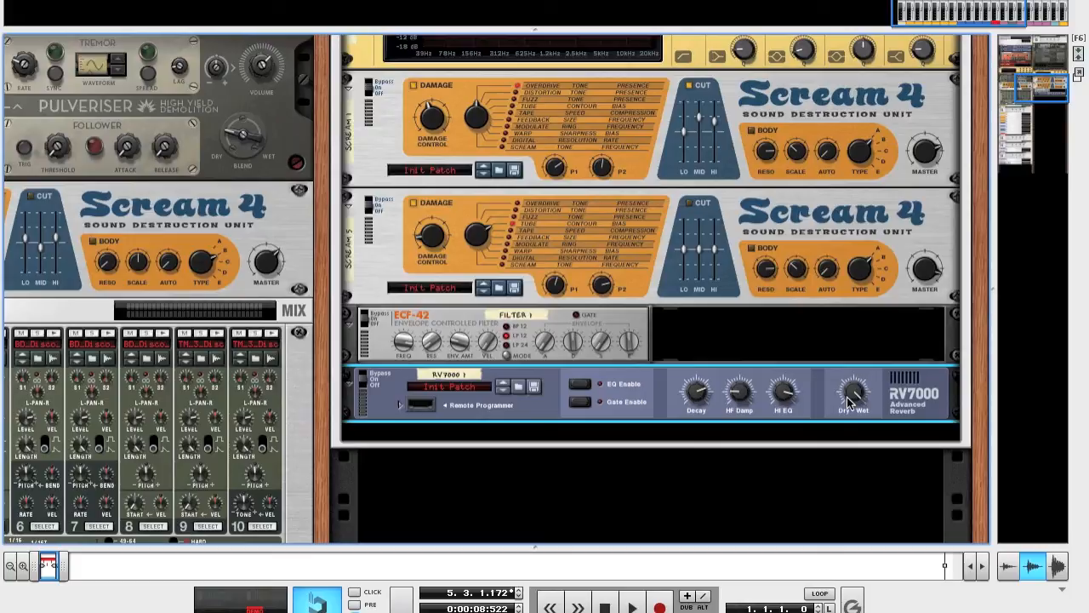
mouse_move(850, 400)
left_click_drag(847, 396, 860, 448)
Set the RV7000's Room Shape to Two in its Remote Programmer and fold the programmer away again.
left_click(400, 406)
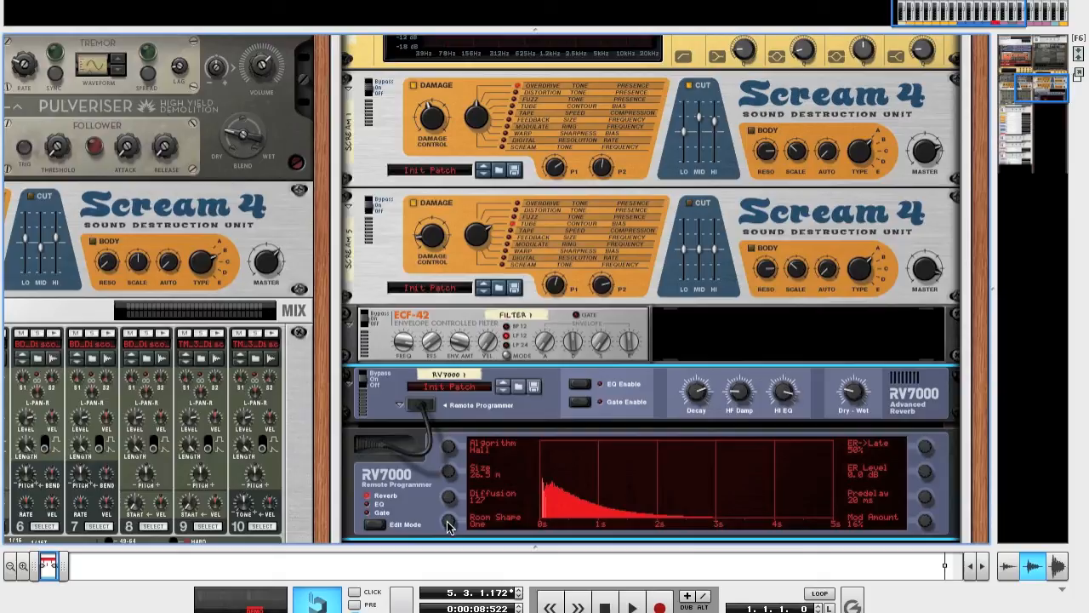
left_click_drag(450, 523, 449, 510)
scroll(798, 488, "down", 3)
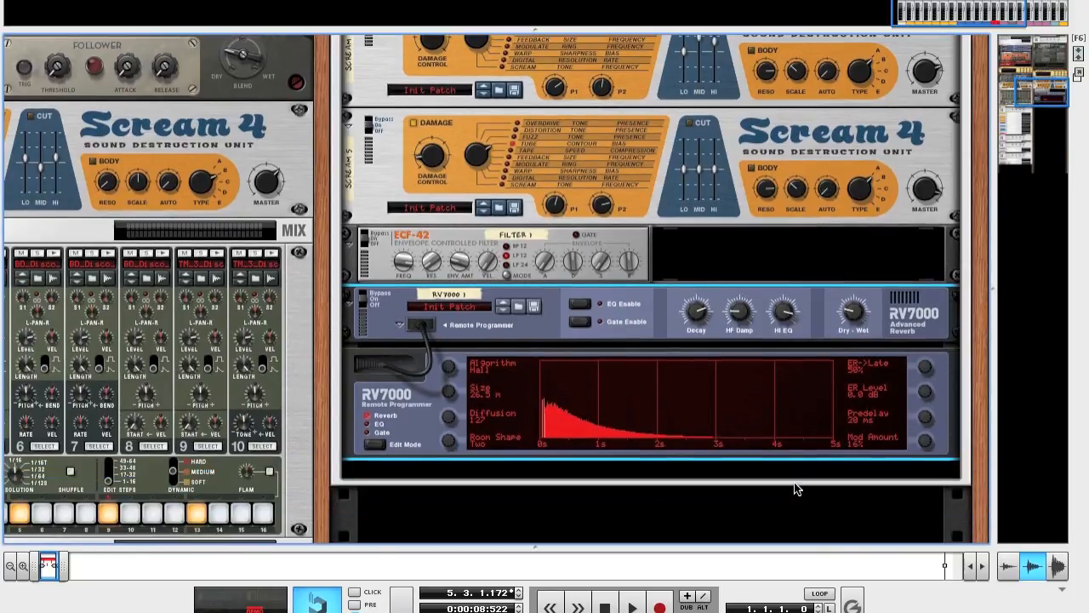
left_click(401, 326)
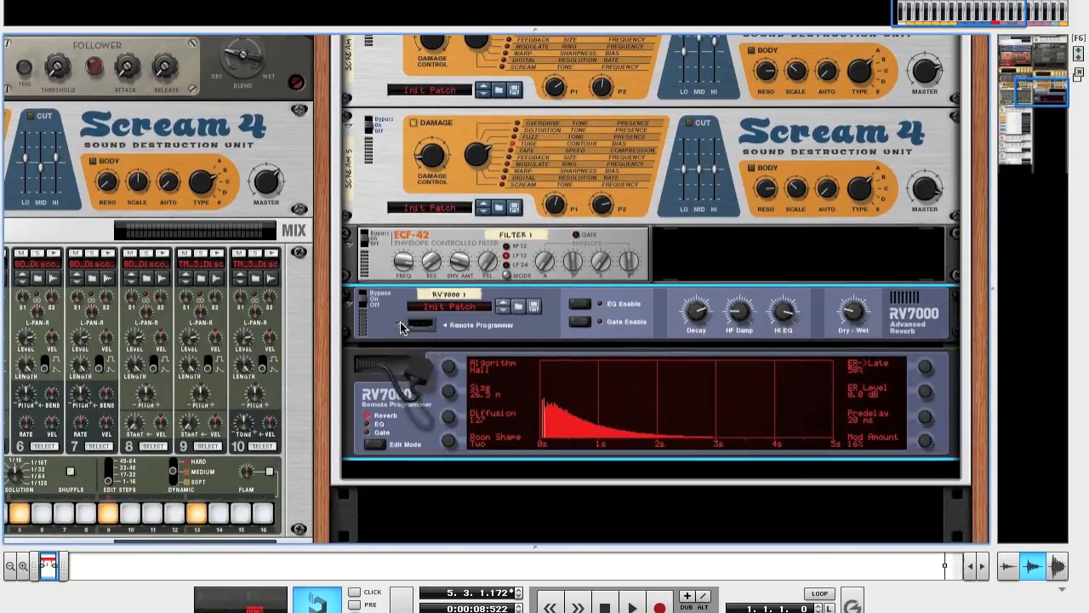
Add an MClass Compressor after the RV7000 reverb.
right_click(474, 331)
mouse_move(562, 364)
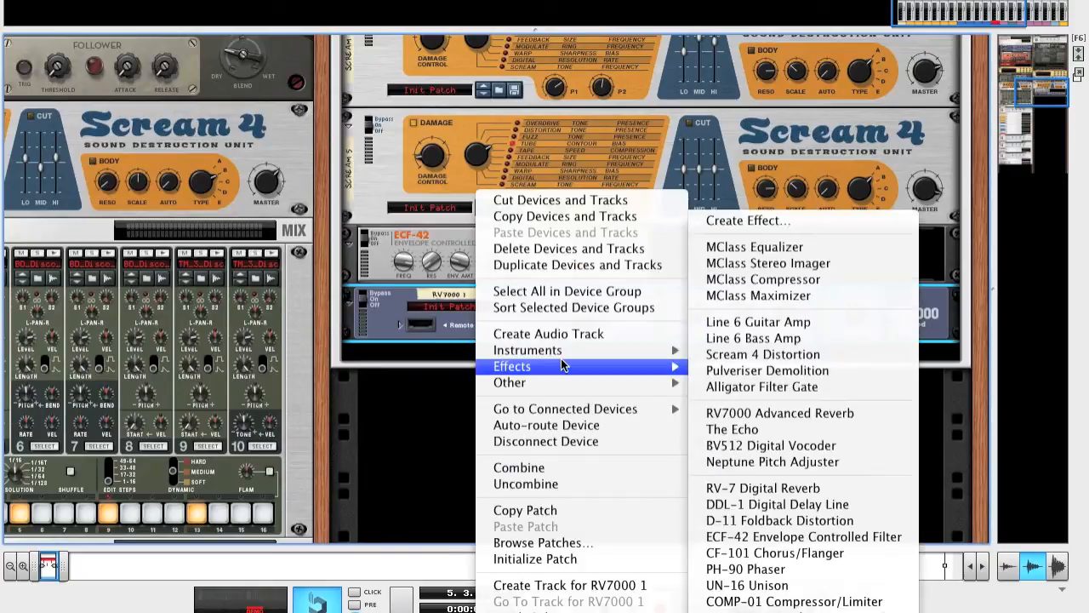
left_click(781, 279)
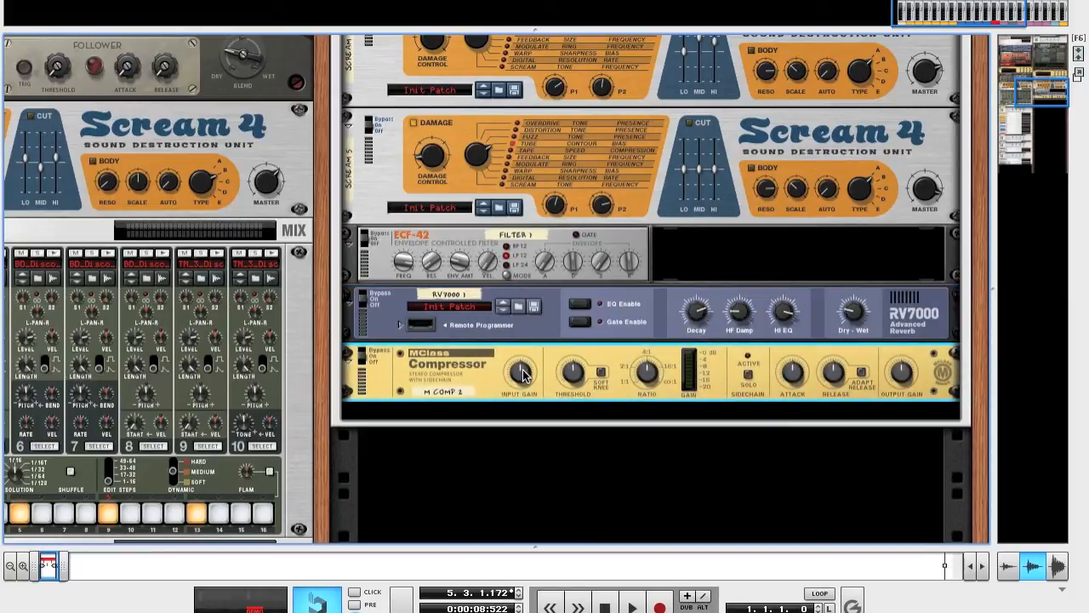
Raise the MClass Compressor's input gain and threshold, and fine-tune its ratio.
mouse_move(523, 375)
left_click_drag(522, 374, 518, 337)
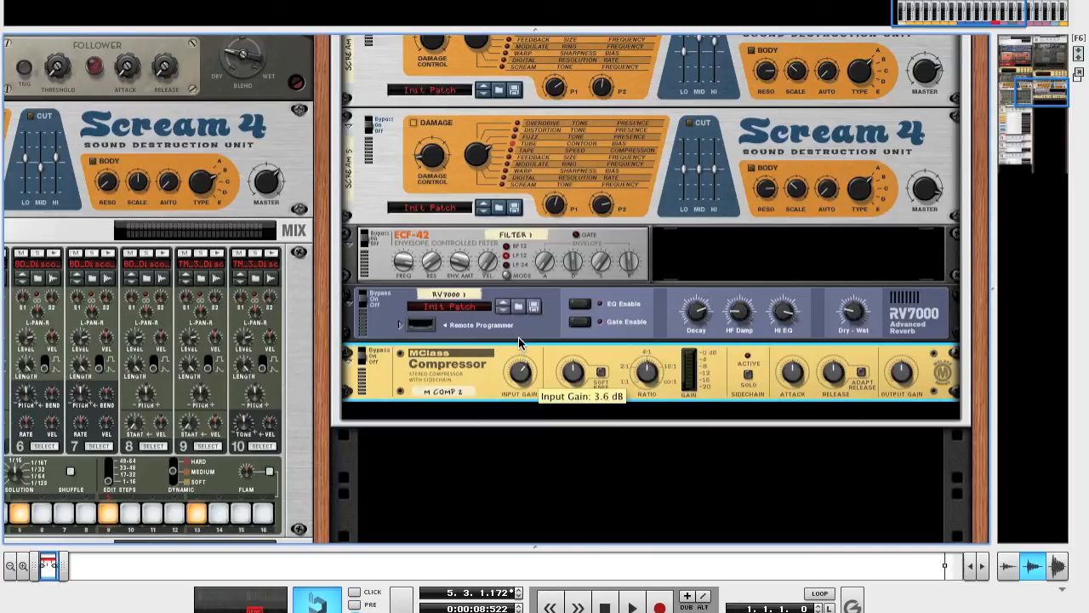
mouse_move(576, 371)
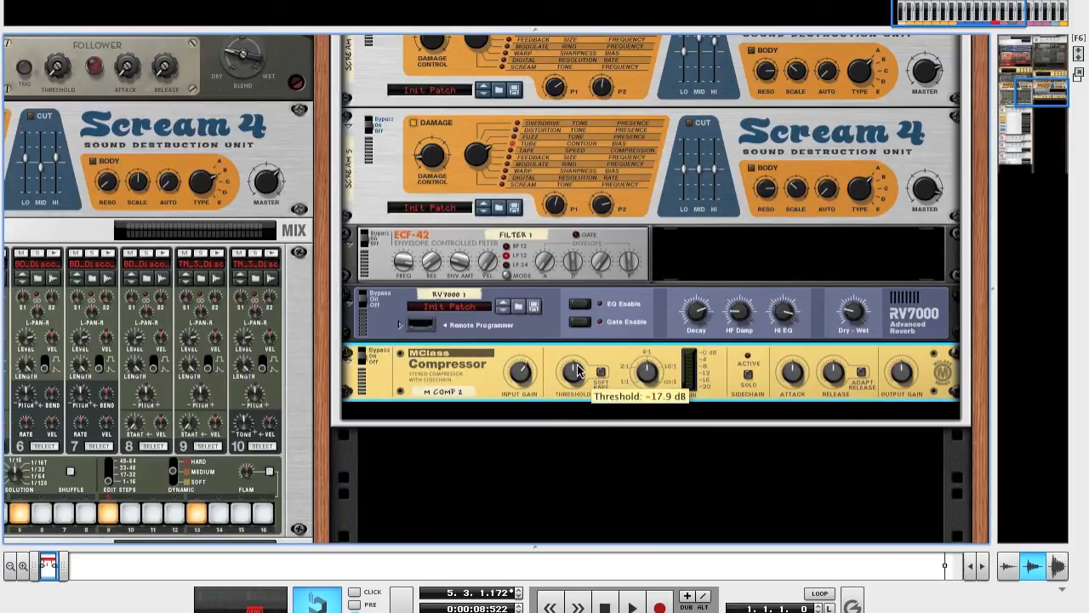
left_click_drag(575, 371, 580, 330)
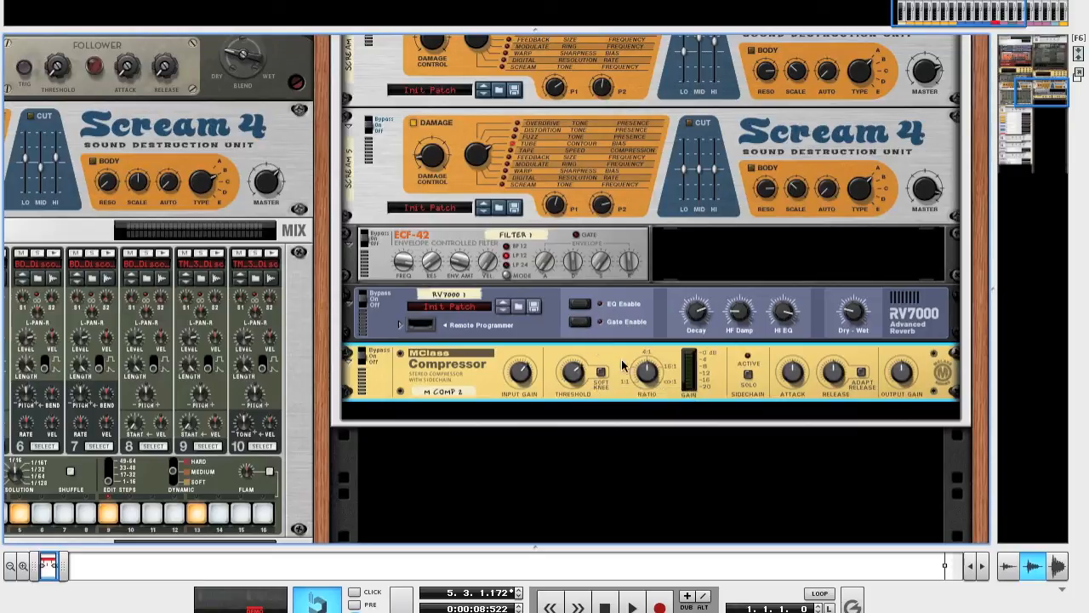
left_click_drag(651, 375, 649, 371)
Shorten the compressor's attack slightly, lengthen its release and raise its output gain.
mouse_move(793, 374)
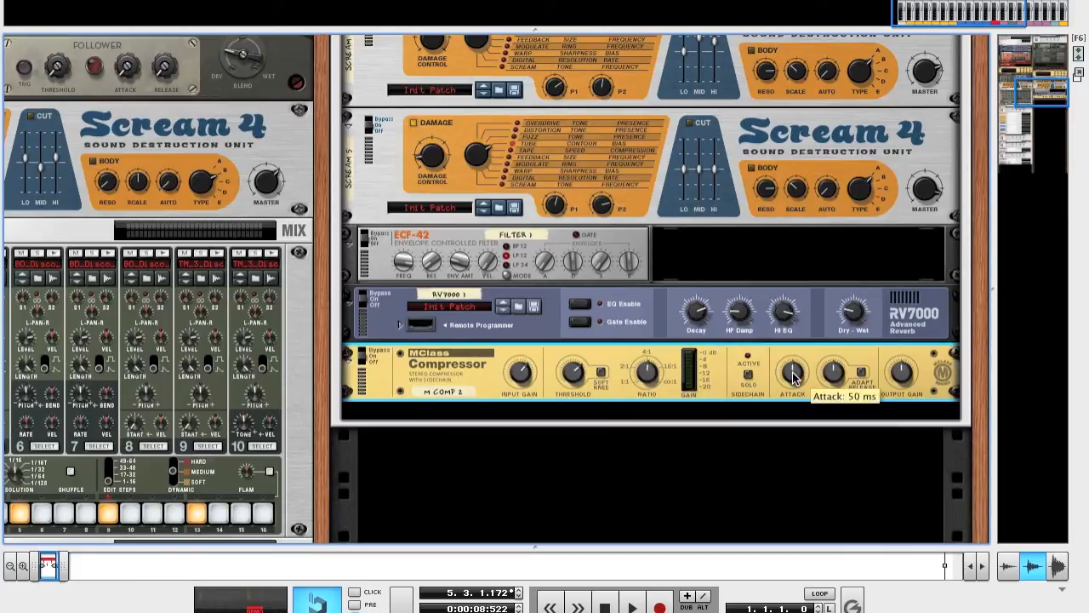
left_click_drag(792, 373, 792, 396)
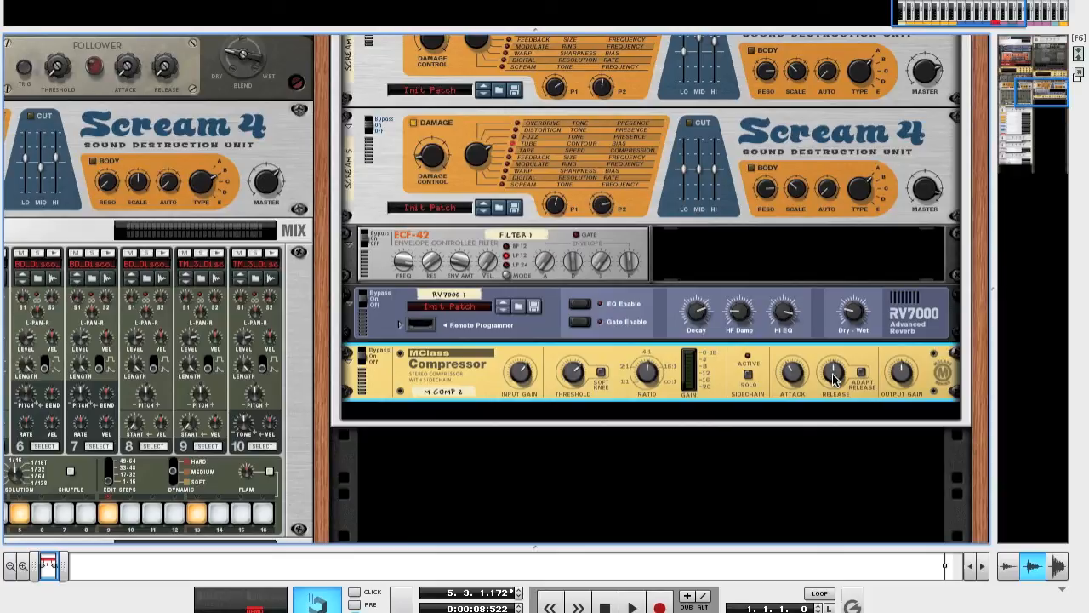
mouse_move(834, 376)
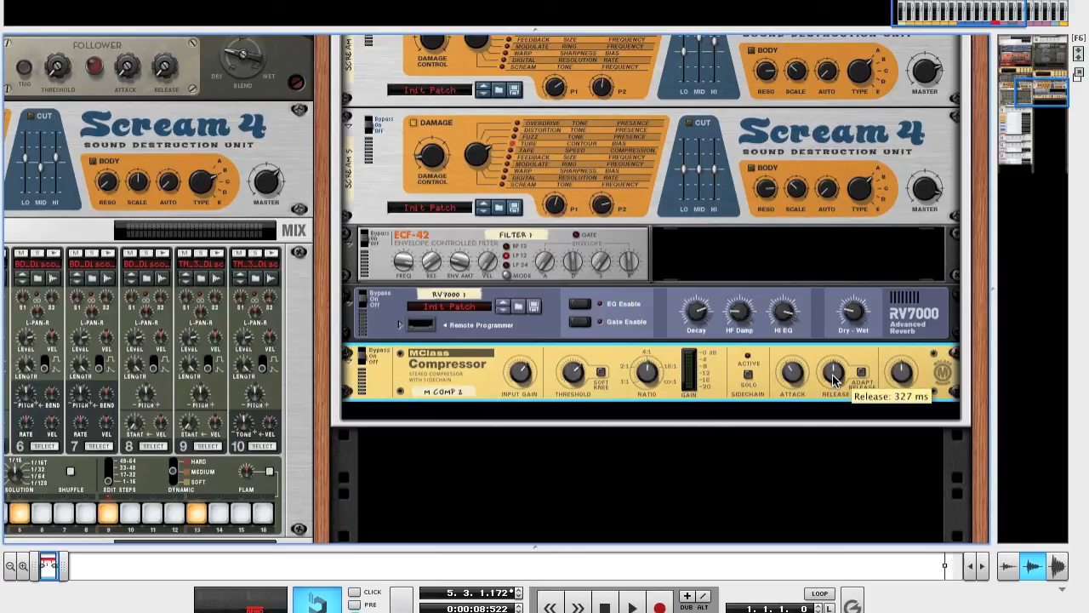
left_click_drag(833, 375, 838, 300)
left_click_drag(901, 376, 895, 341)
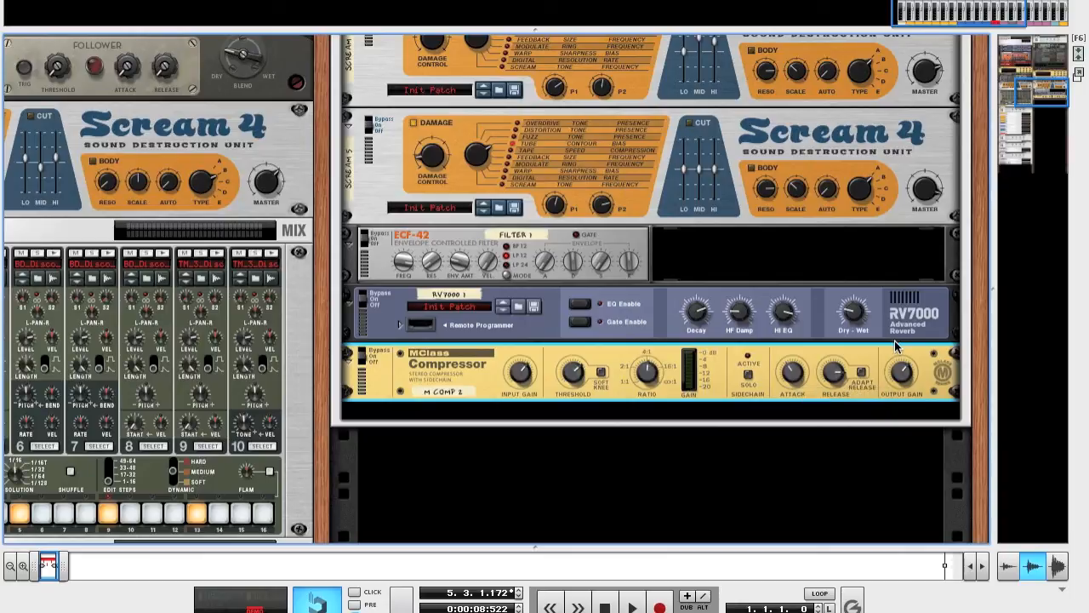
Audition the sound by playing several notes with the On-screen Piano Keys, and close the keyboard window.
key("F4")
key("t")
key("x")
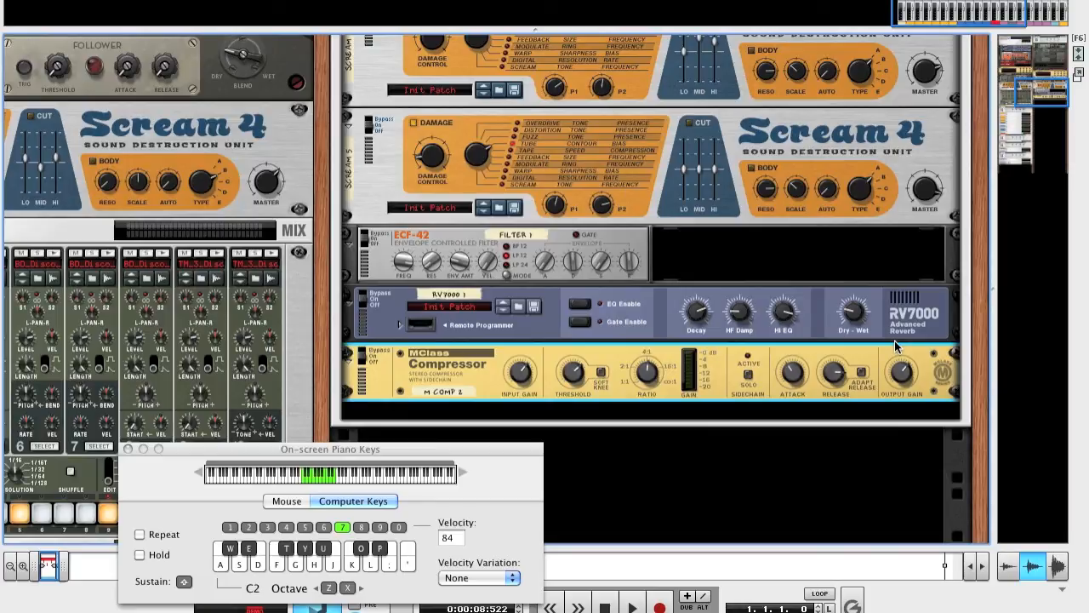
key("k")
key("k")
key("f")
key("k")
key("f")
key("g")
left_click(128, 449)
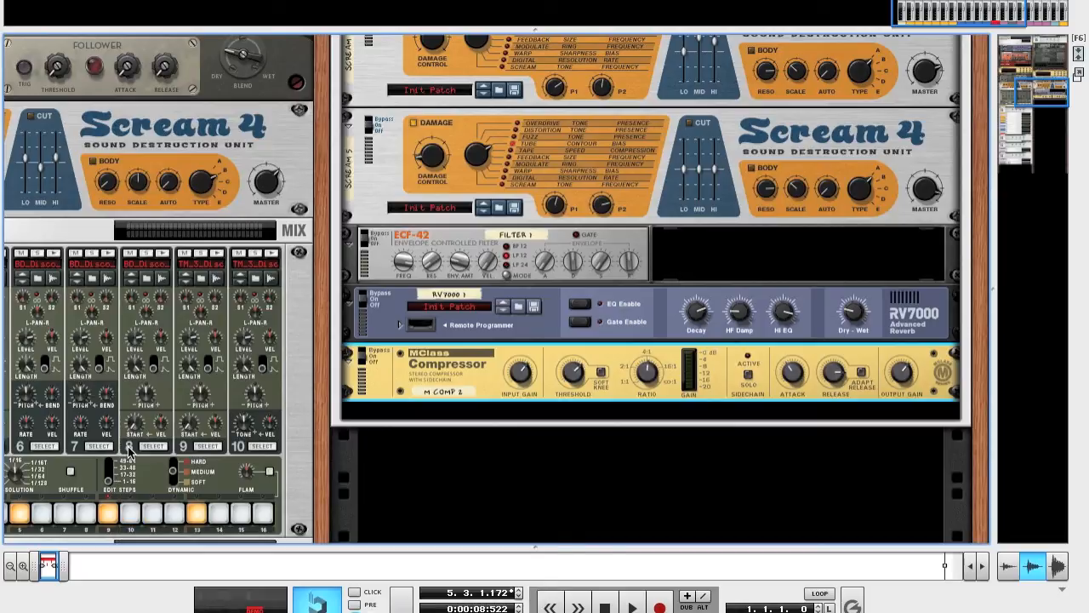